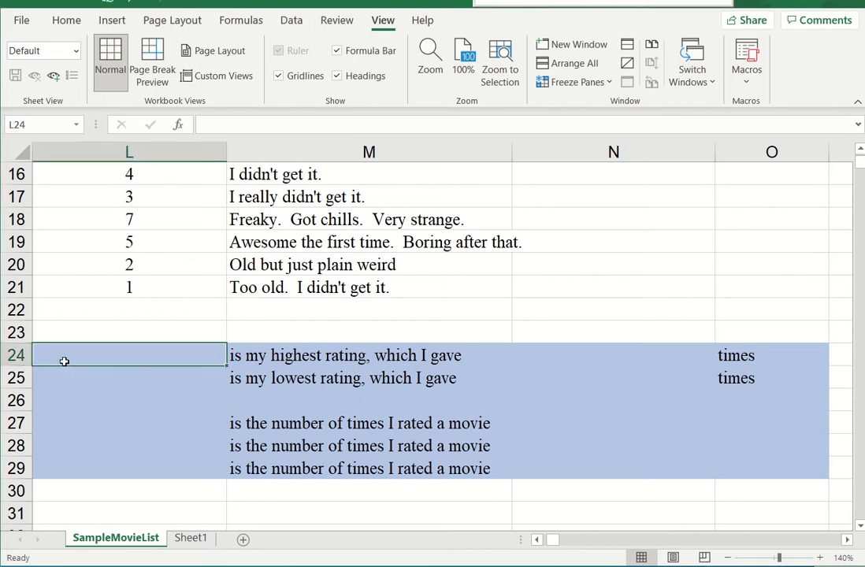
- Examine the blue rating summary block in L24:O29, including its empty result cells for the highest and lowest ratings
click(760, 466)
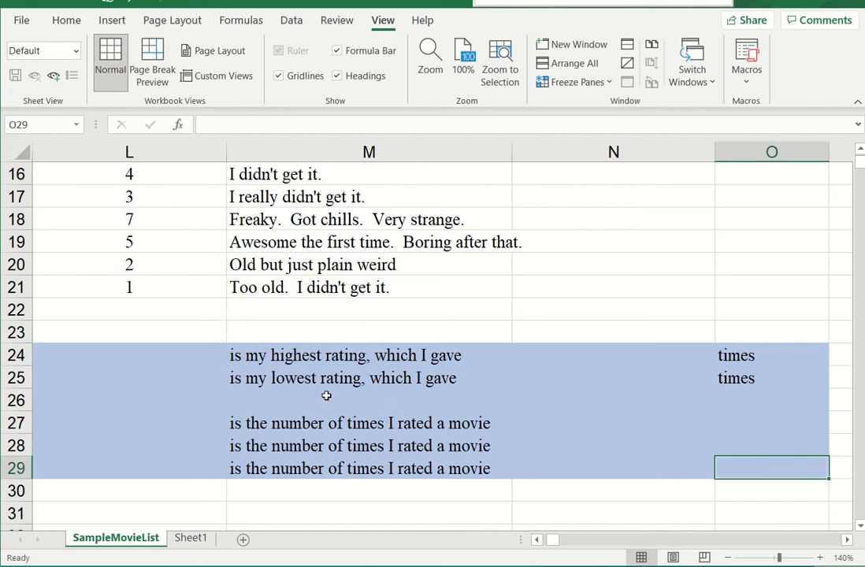
click(131, 344)
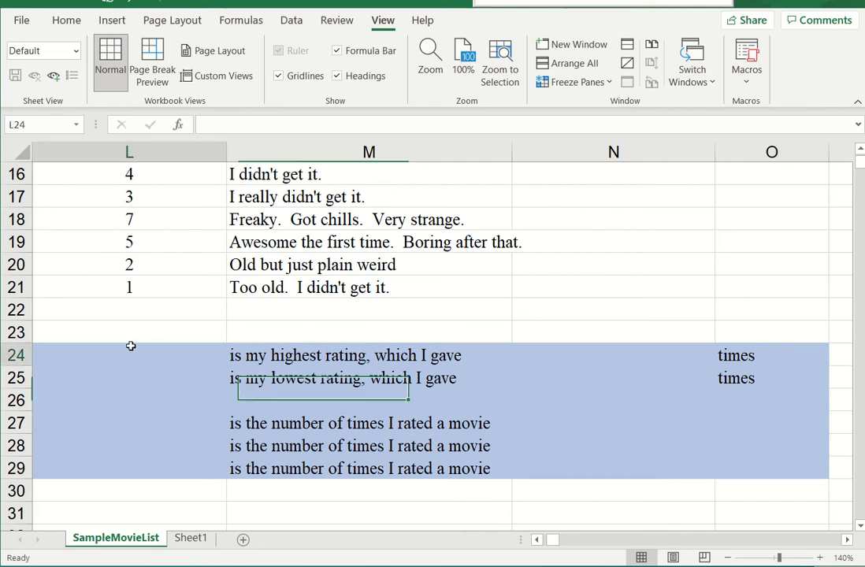
key(Left)
key(Left)
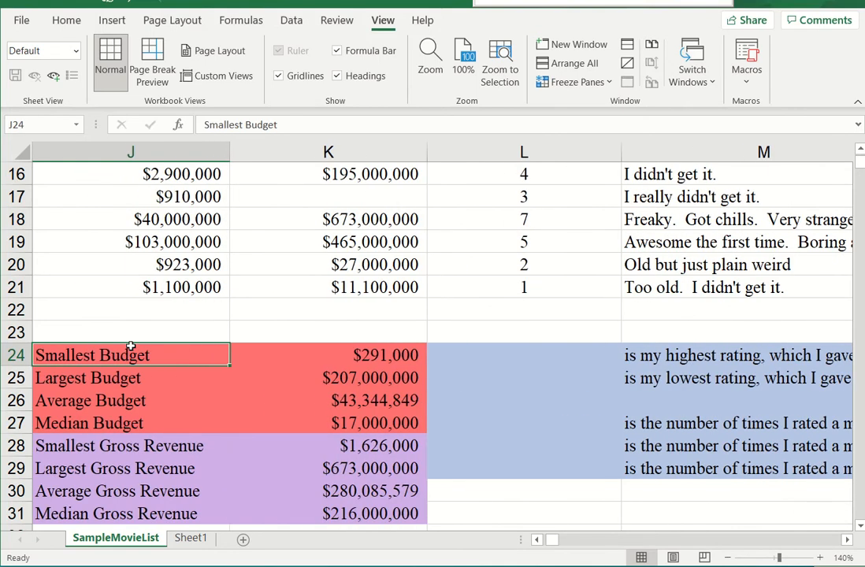
key(Right)
key(Right)
key(Right)
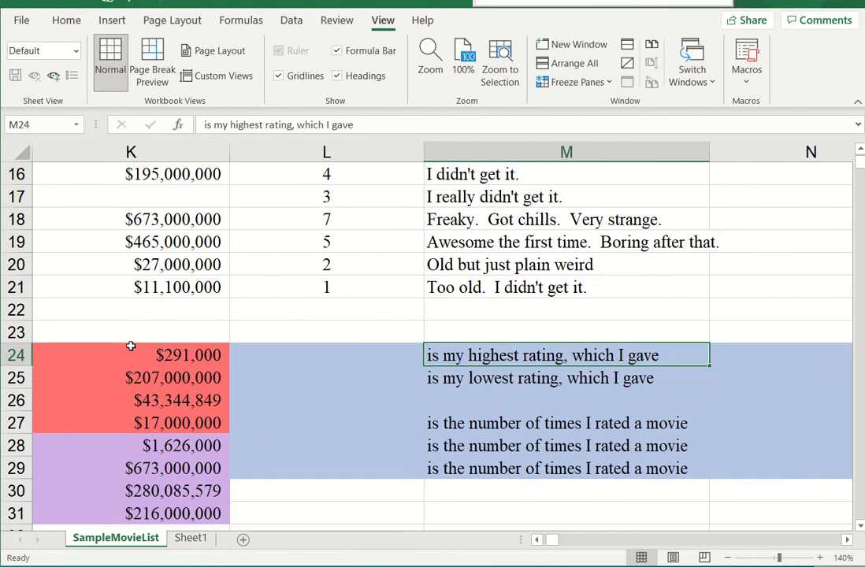
key(Right)
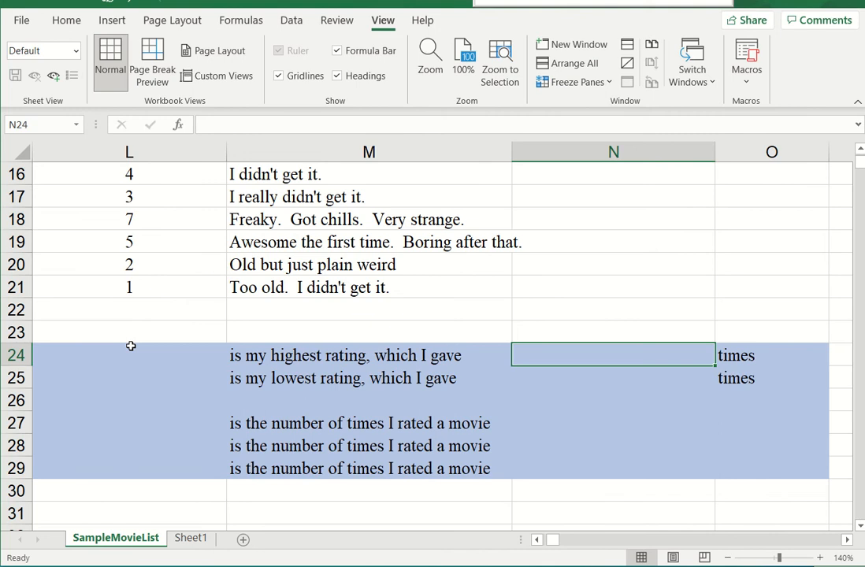
key(Down)
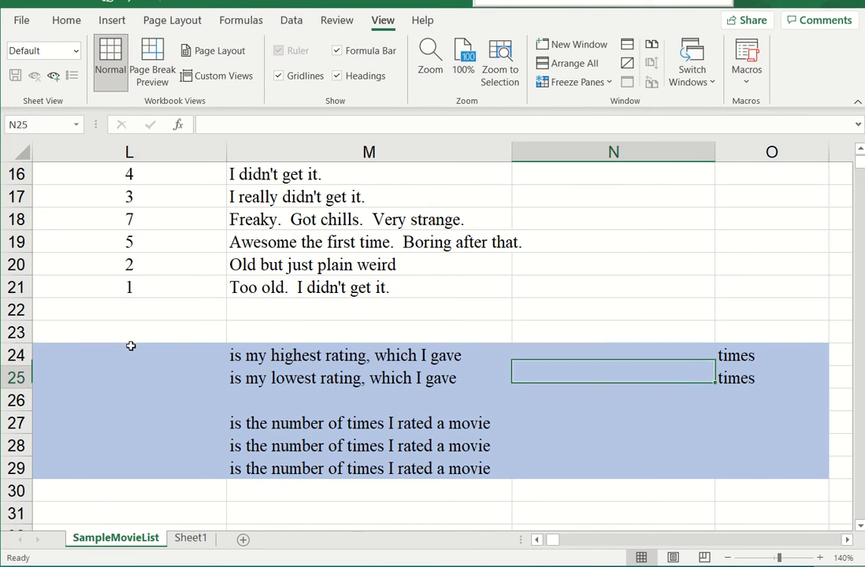
key(Up)
key(Left)
key(Left)
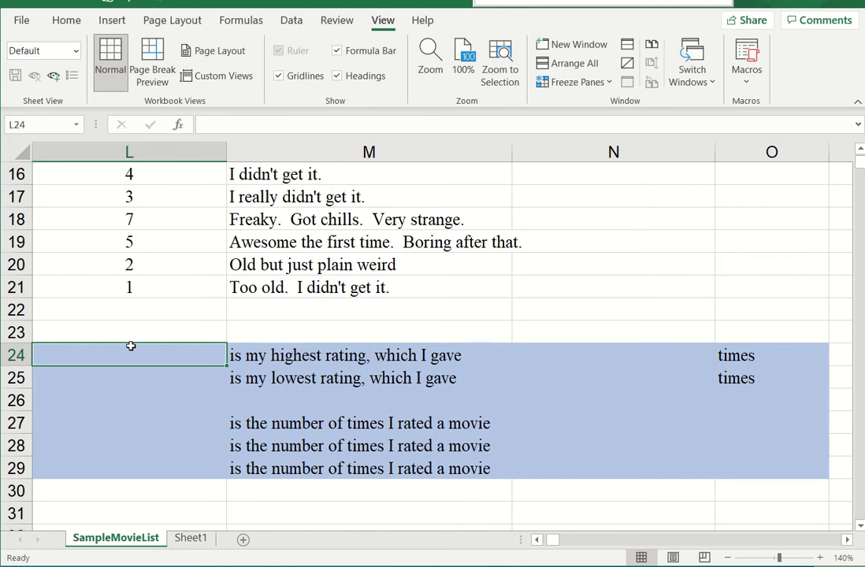
key(Tab)
key(Tab)
key(Tab)
key(shift+Tab)
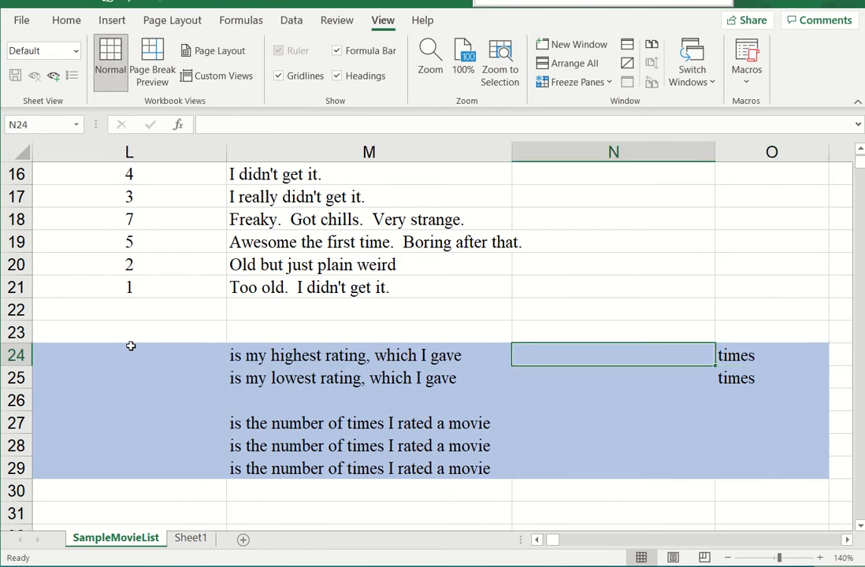
key(shift+Tab)
key(shift+Tab)
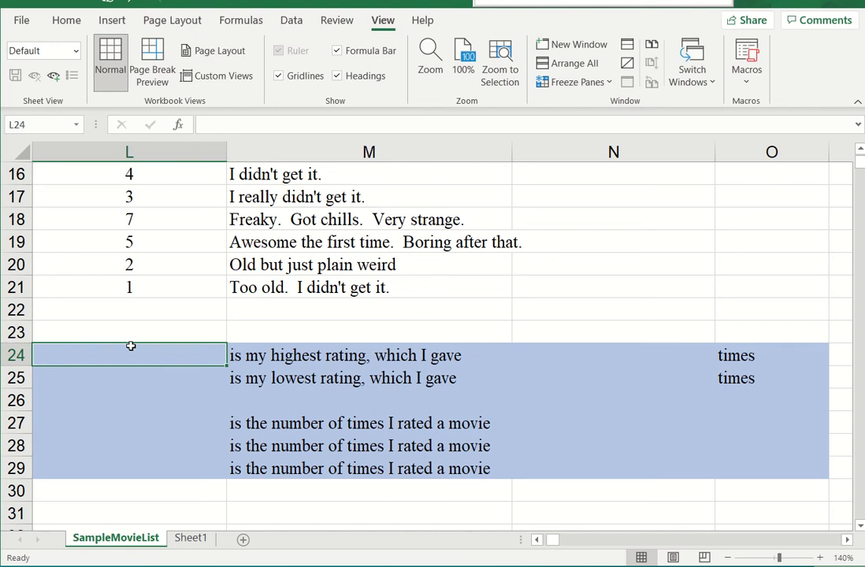
- Review the My Rating column from its header in L1 down to the summary block starting at L24
key(Up)
key(Up)
key(Up)
key(Up)
key(Up)
key(Up)
key(Up)
key(Up)
key(Up)
key(Up)
key(Up)
key(Up)
key(Up)
key(Up)
key(Up)
key(Up)
key(Up)
key(Up)
key(Up)
key(Up)
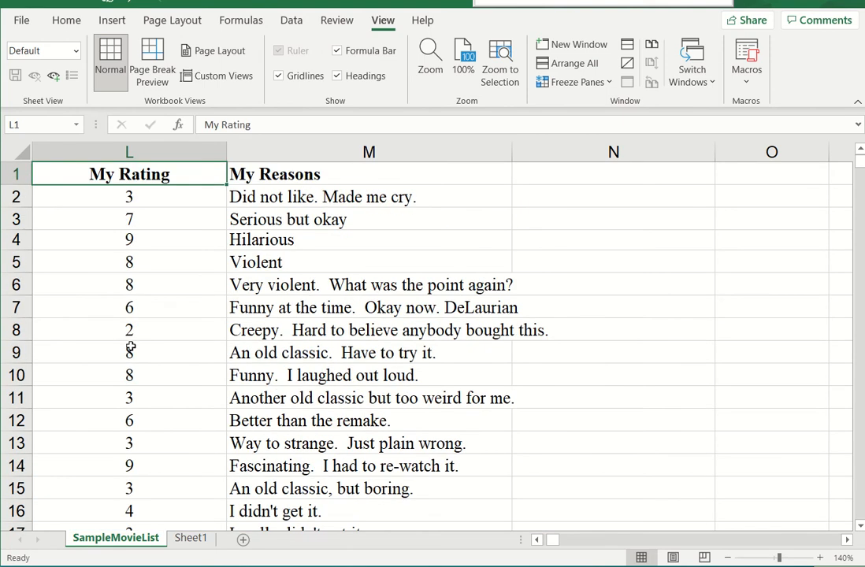
key(Down)
key(Down)
key(Down)
key(Down)
key(Down)
key(Down)
key(Down)
key(Down)
key(Down)
key(Down)
key(Down)
key(Down)
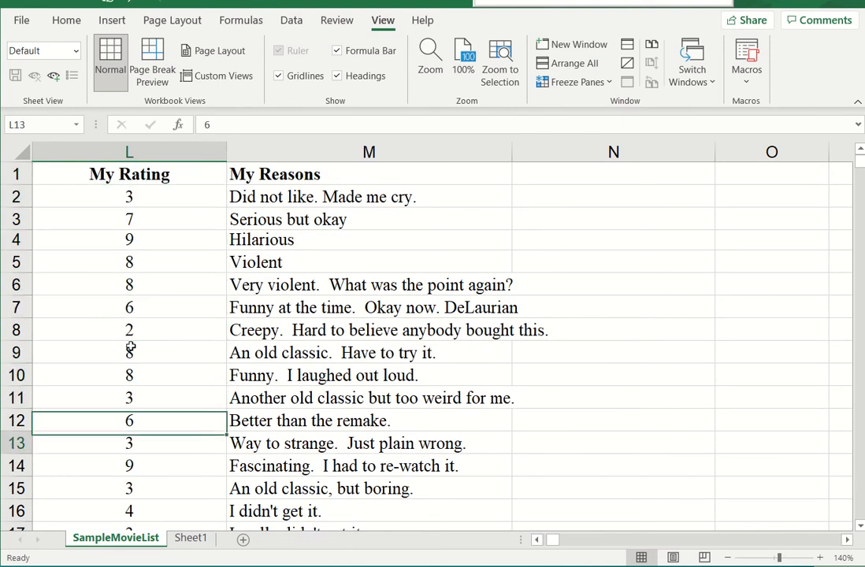
key(Down)
key(Down)
key(Down)
key(Down)
key(Down)
key(Down)
key(Down)
key(Down)
key(Down)
key(Down)
key(Down)
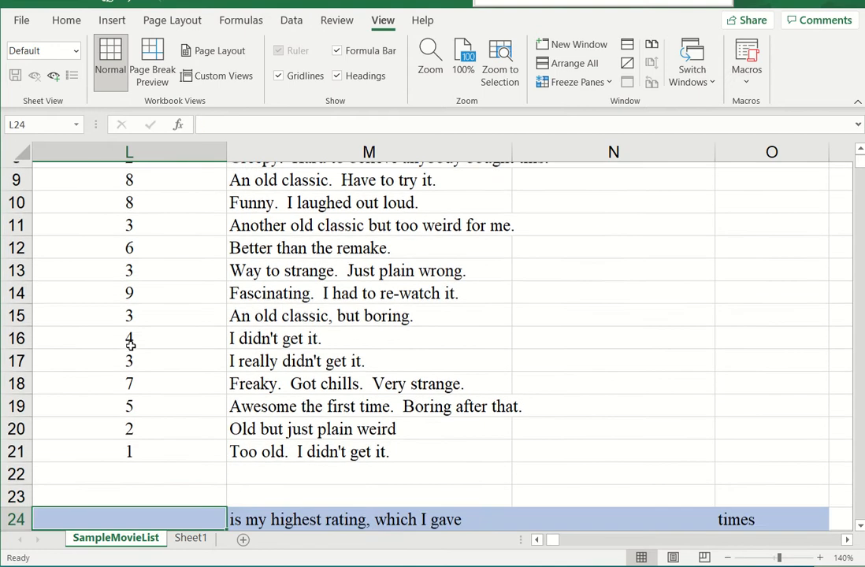
key(Down)
key(Down)
key(Up)
key(Up)
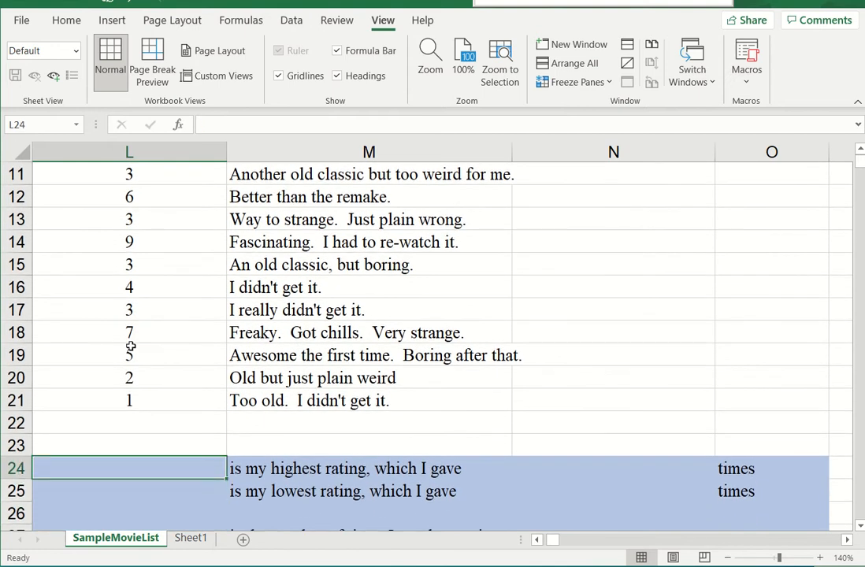
text(=)
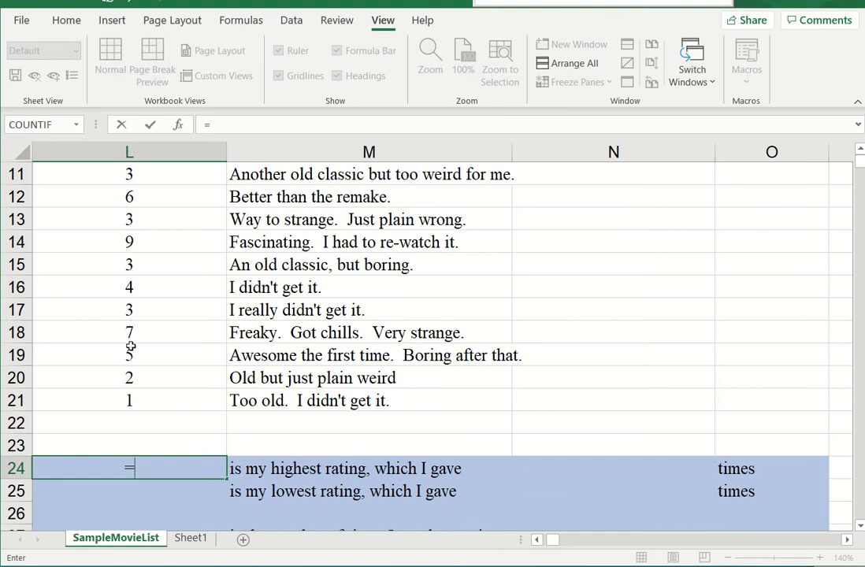
text(max)
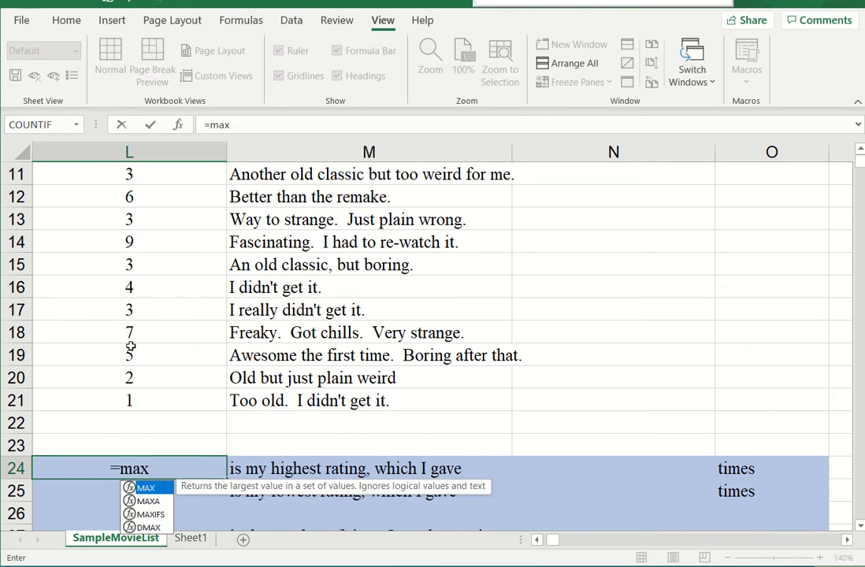
key(BackSpace)
key(BackSpace)
key(BackSpace)
key(BackSpace)
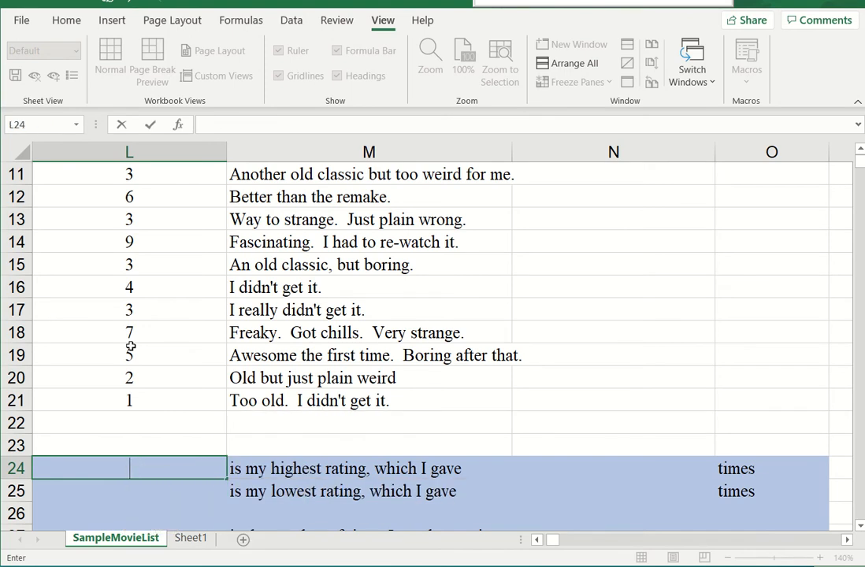
- Insert the MAX function in L24 with L2:L22 as its Number1 range to find the highest rating
click(179, 125)
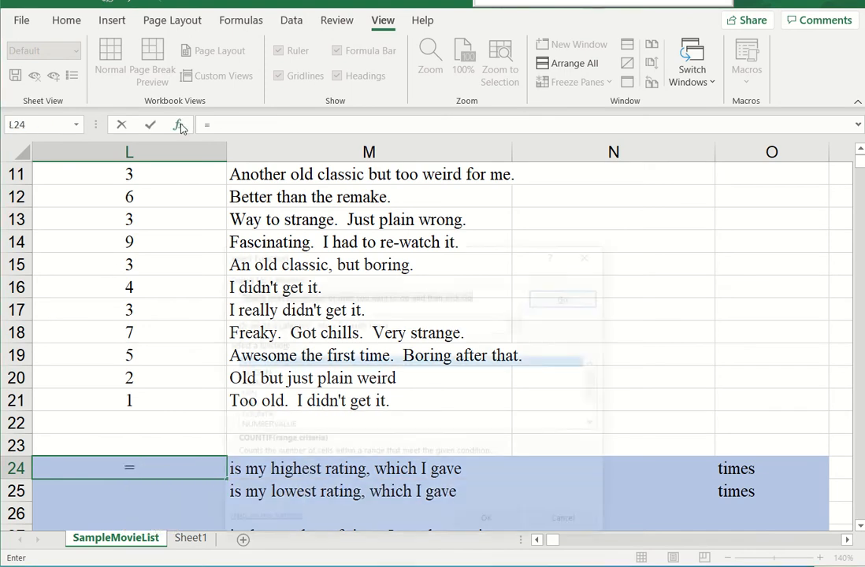
click(253, 405)
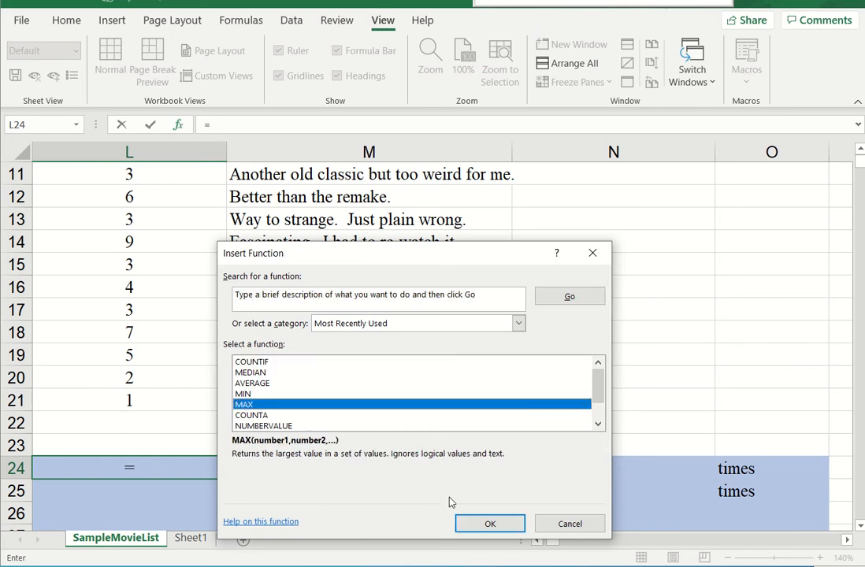
click(489, 523)
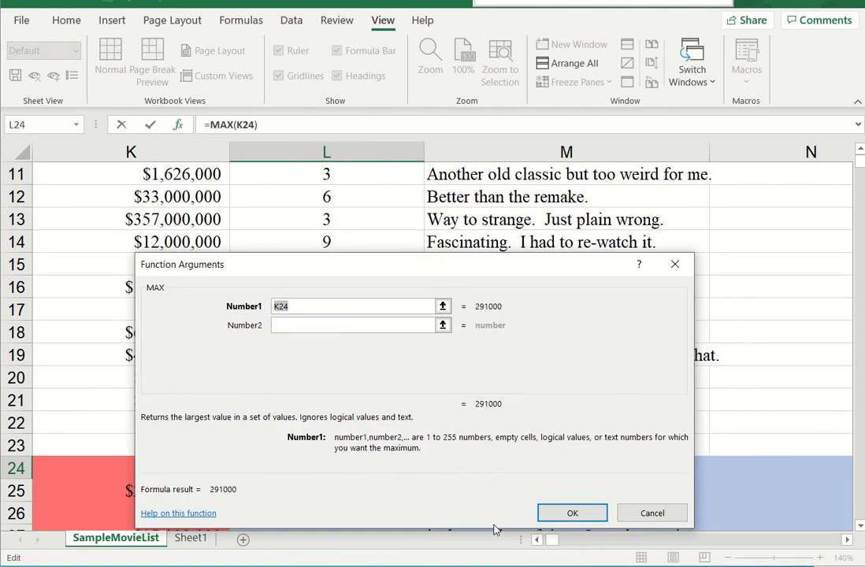
drag(319, 270, 624, 312)
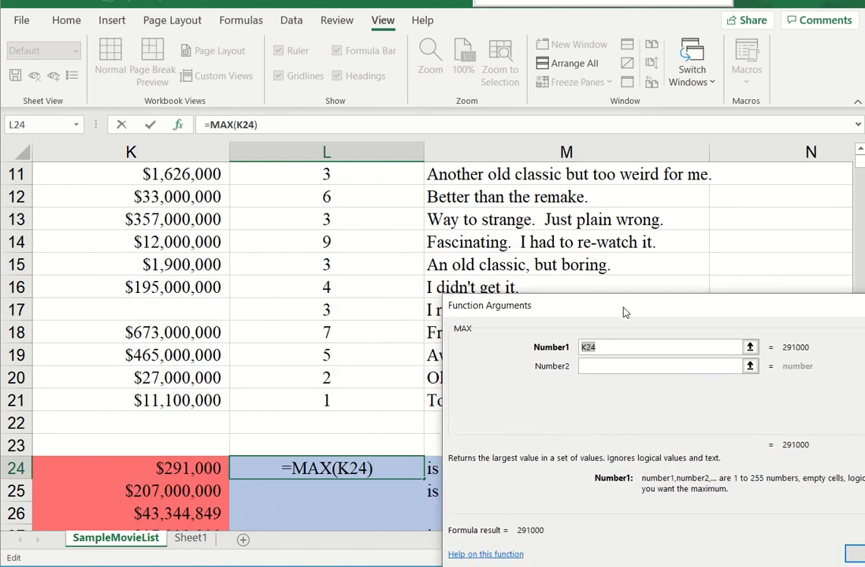
drag(355, 425, 345, 196)
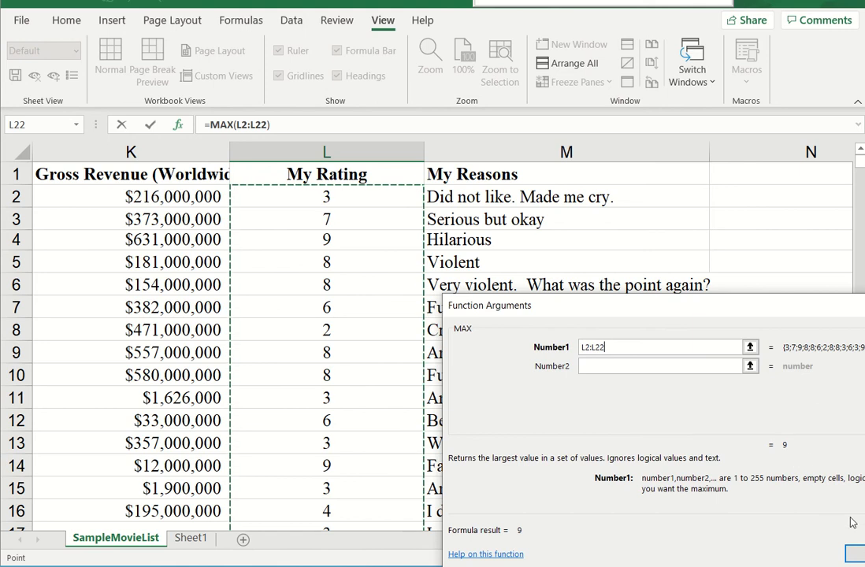
click(855, 554)
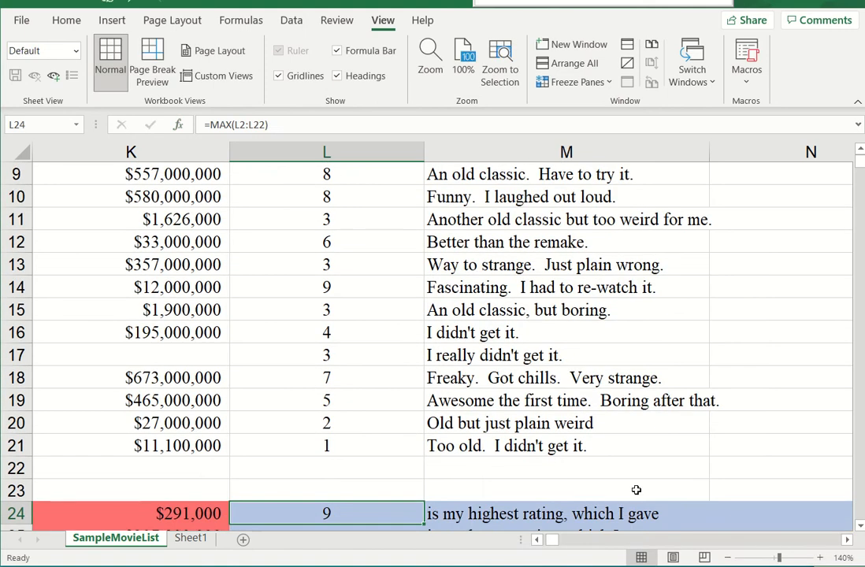
- Look over the highest-rating and lowest-rating rows of the summary block, including their result cells in columns L and N
key(Right)
key(Right)
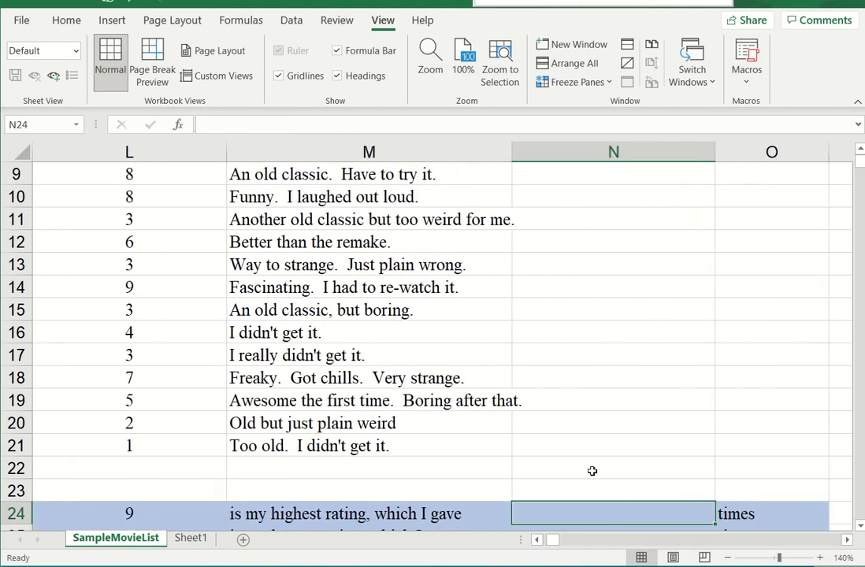
key(Down)
key(Down)
key(Left)
key(Left)
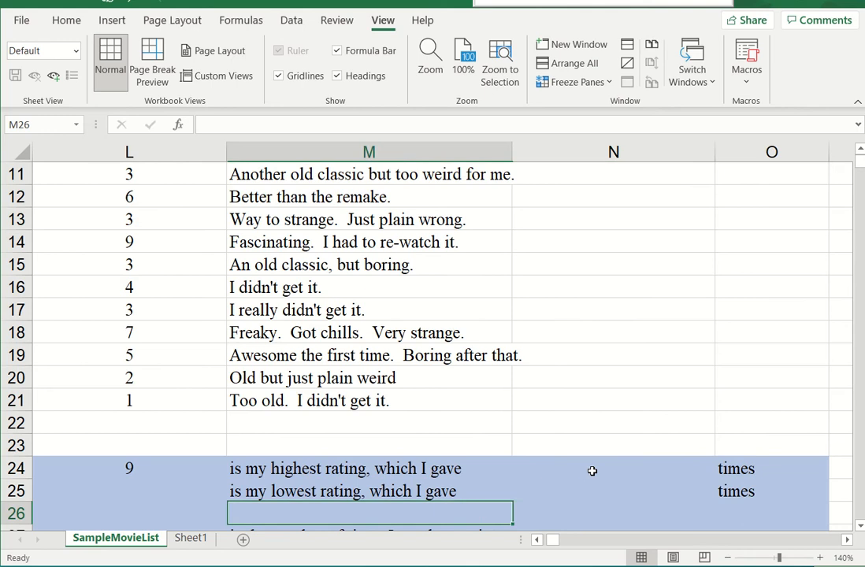
key(Up)
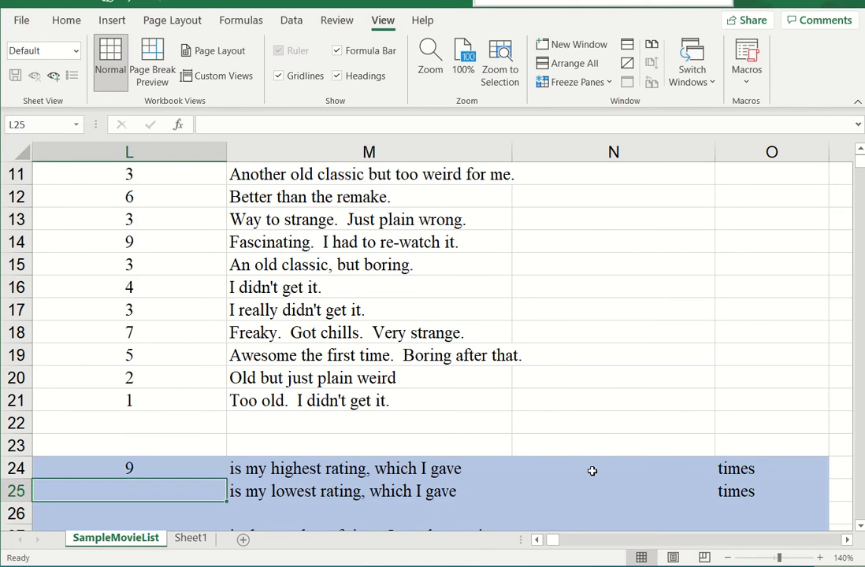
key(Up)
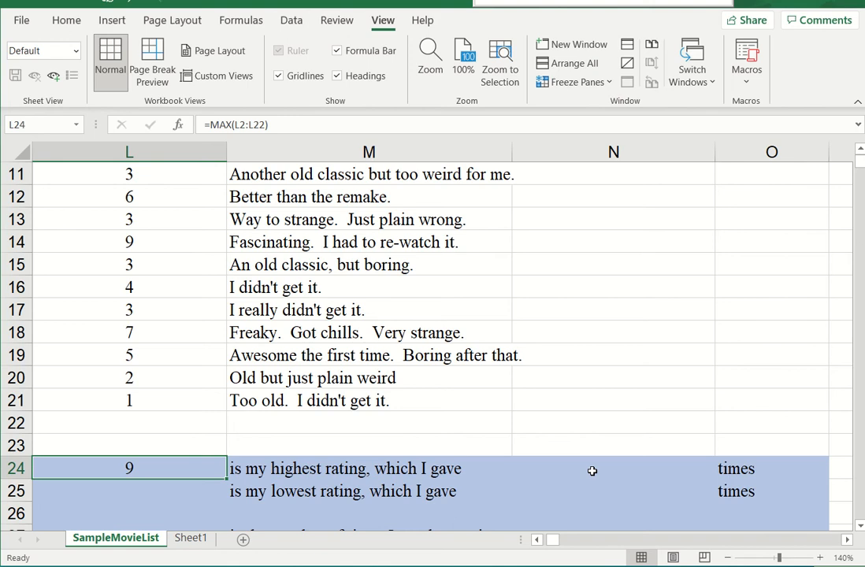
- Insert the COUNTIF function in N24 and set its range to the ratings in L2:L21
key(Right)
key(Right)
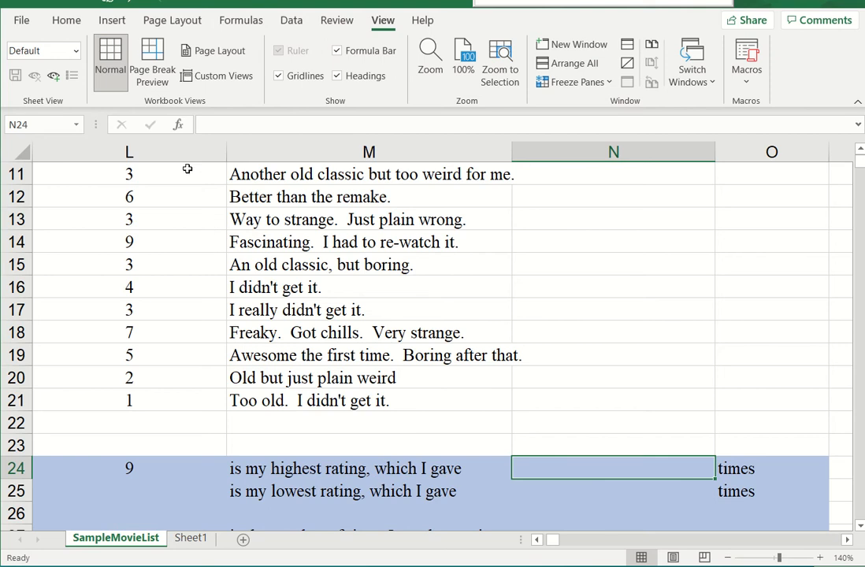
click(179, 125)
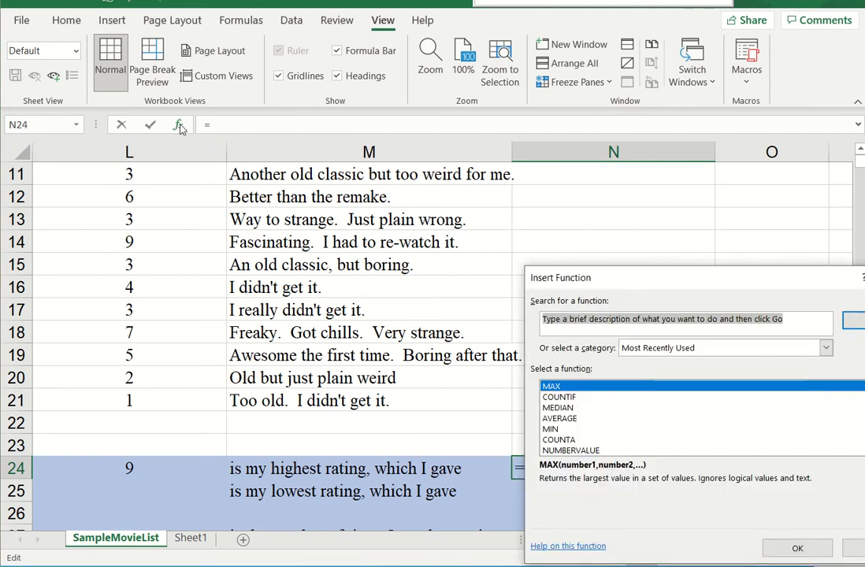
click(559, 397)
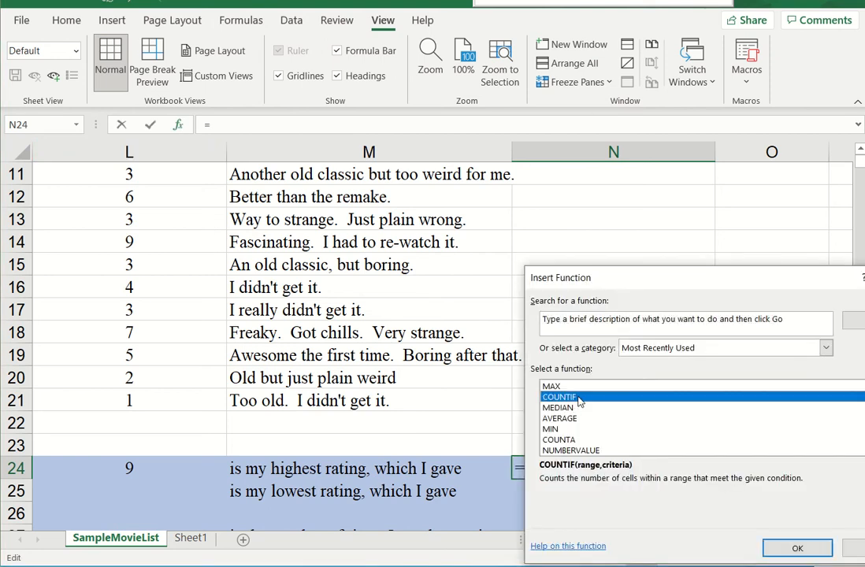
click(794, 547)
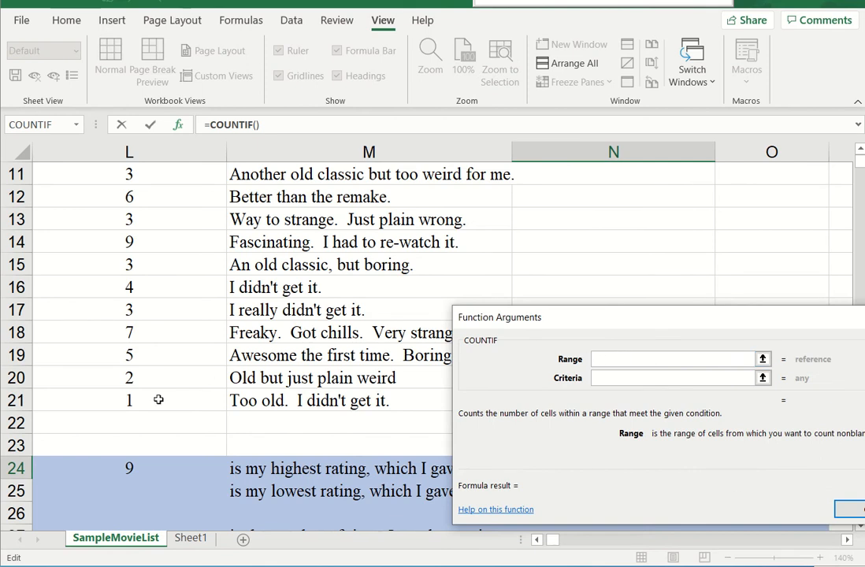
drag(158, 399, 164, 191)
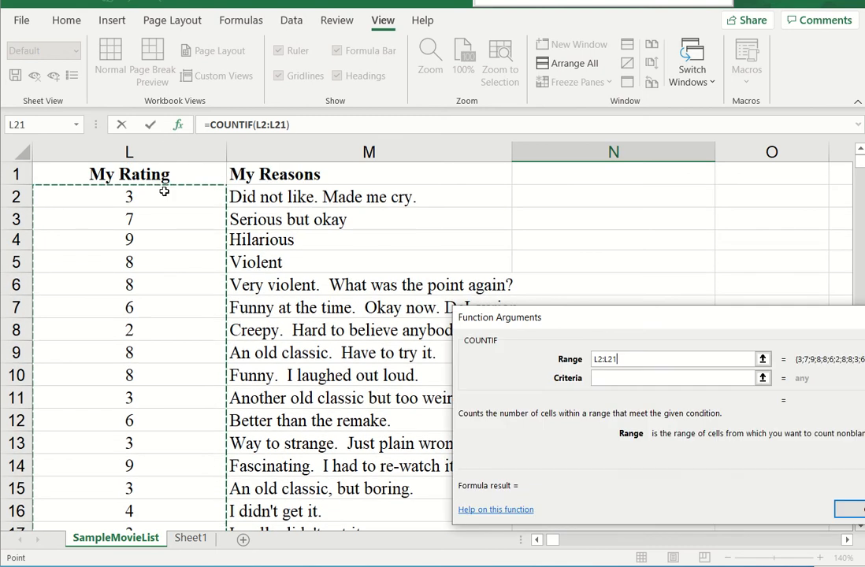
- Set the criteria of the COUNTIF formula in N24 to the highest rating in L24 and complete the formula
click(613, 376)
click(785, 225)
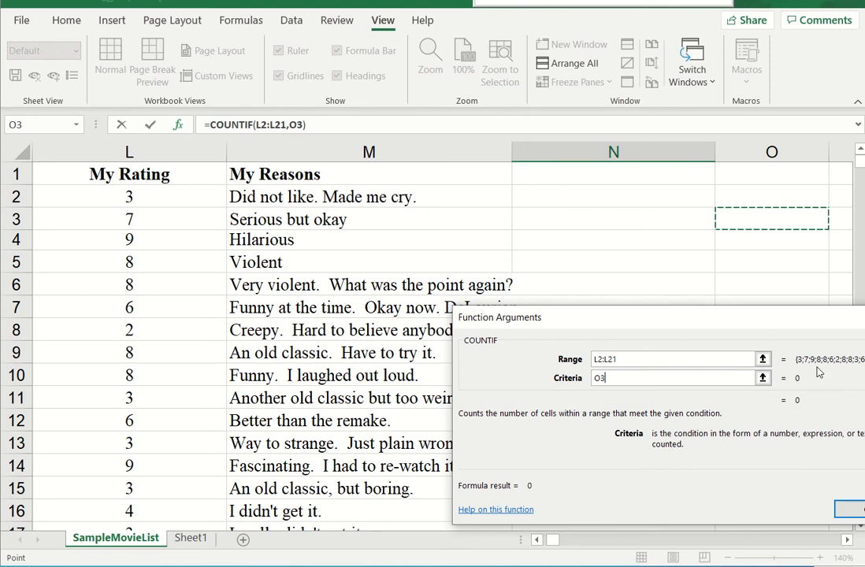
drag(788, 322, 498, 106)
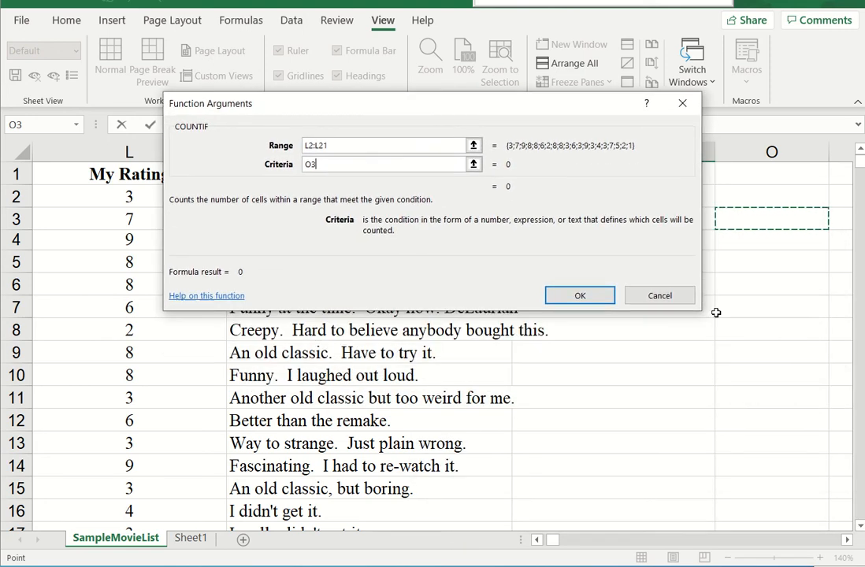
click(860, 525)
drag(860, 525, 860, 525)
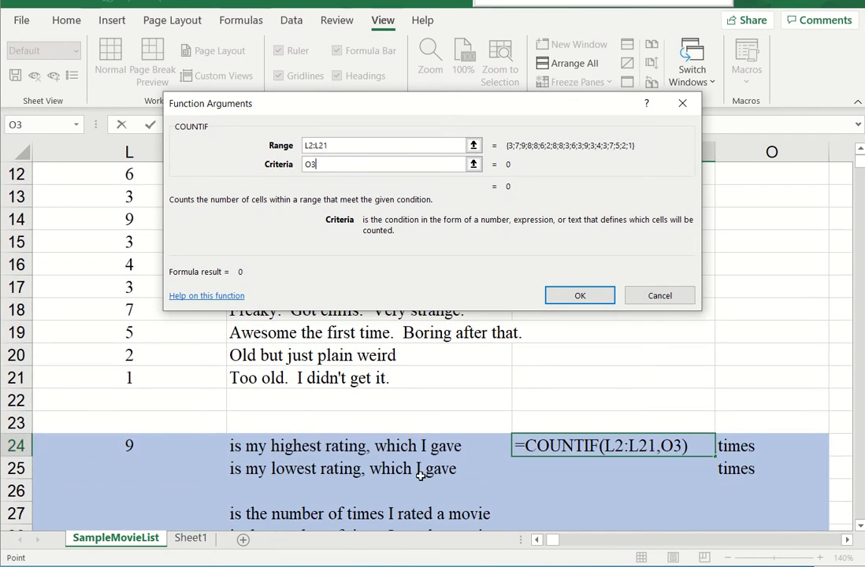
click(177, 450)
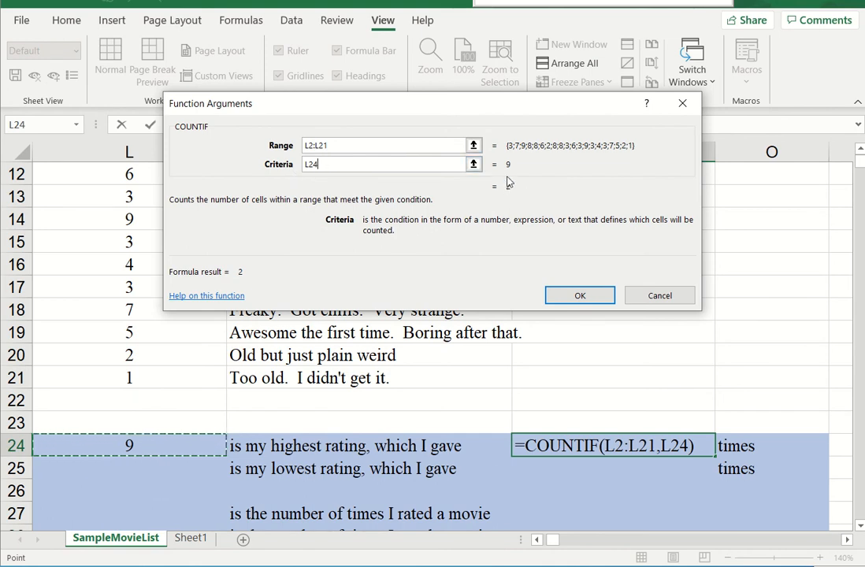
click(592, 296)
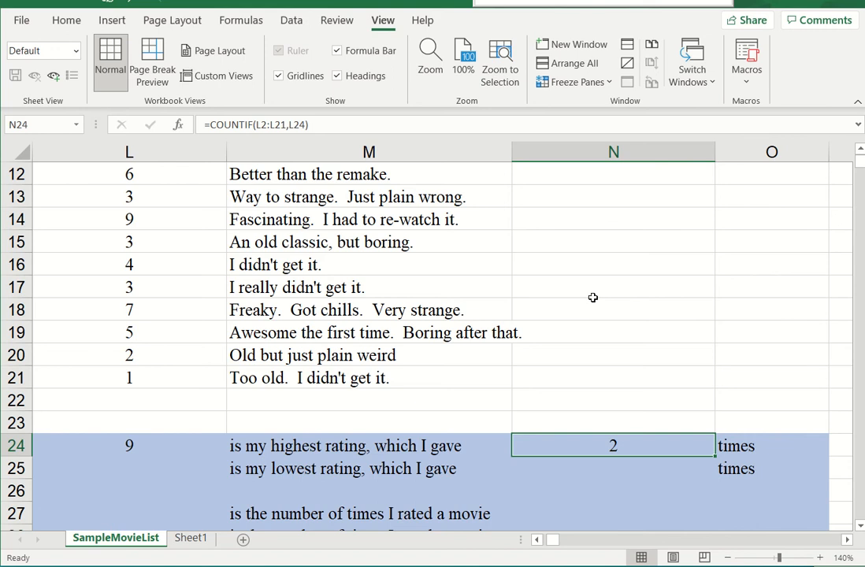
- Insert the MIN function in L25 with L2:L22 as its Number1 range to find the lowest rating
key(Left)
key(Down)
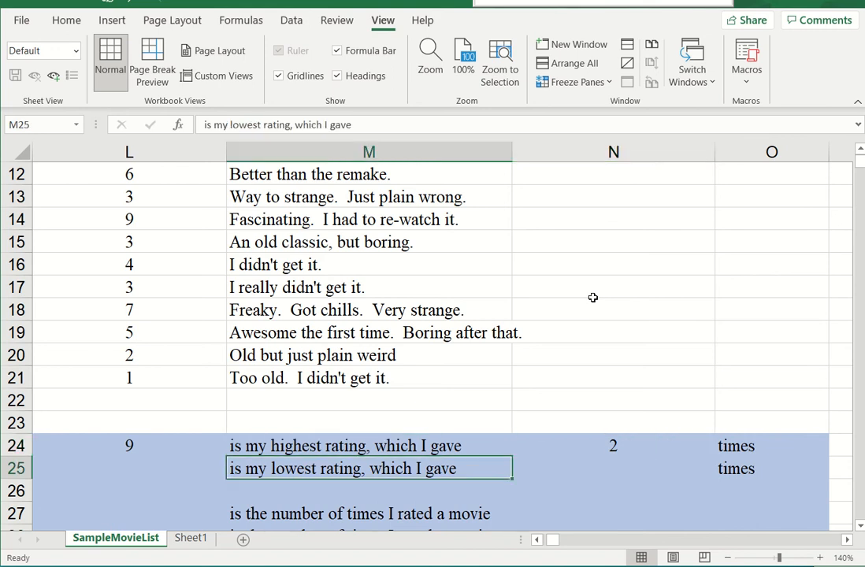
key(Left)
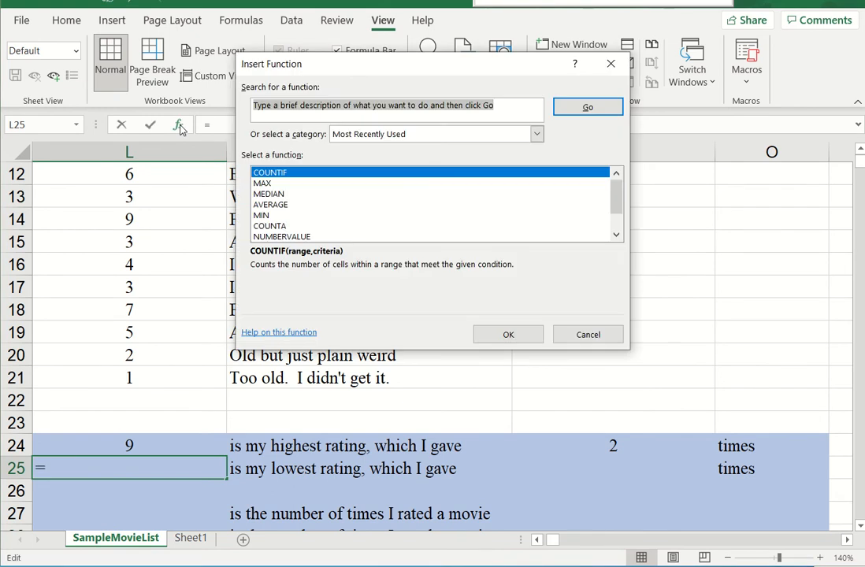
click(270, 213)
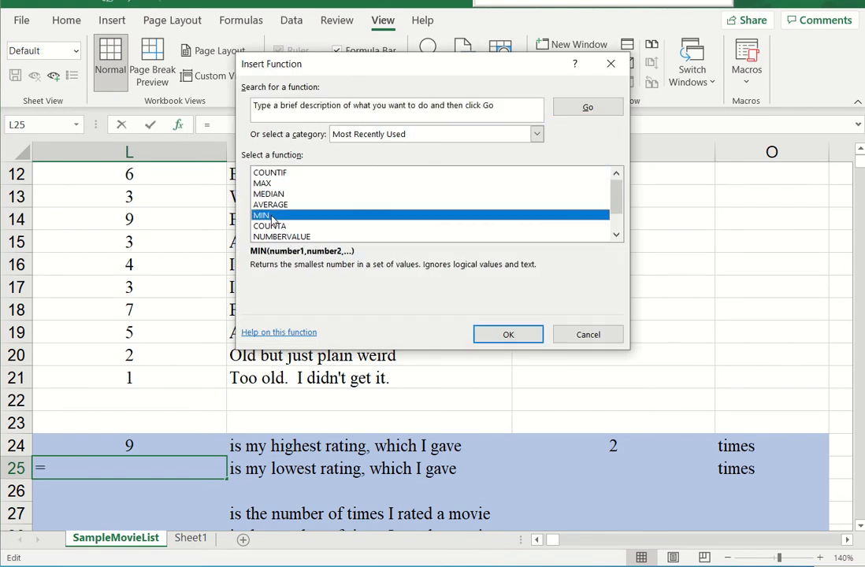
click(517, 339)
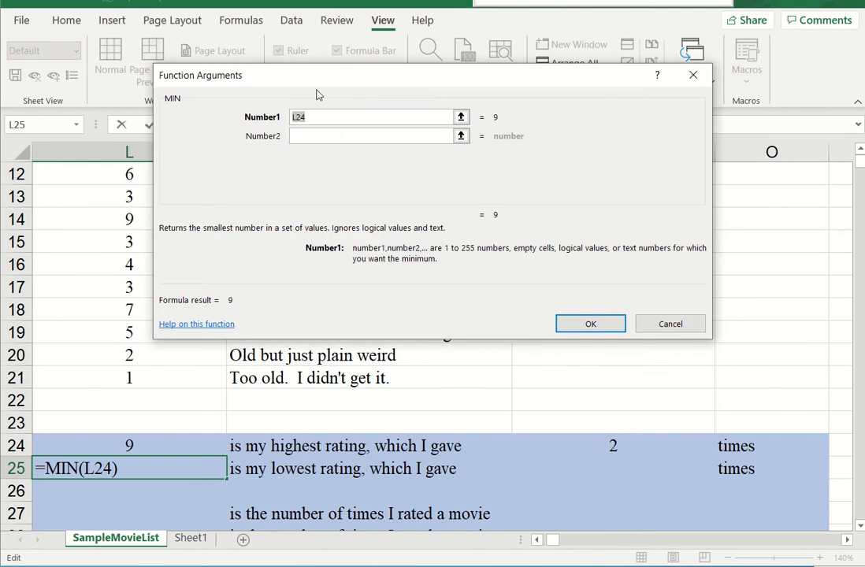
drag(307, 88, 492, 197)
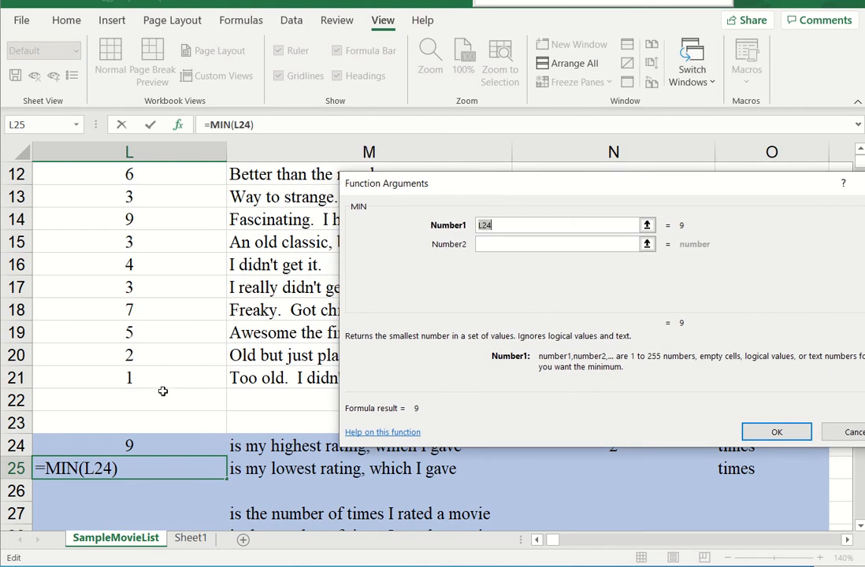
drag(163, 401, 160, 191)
key(Return)
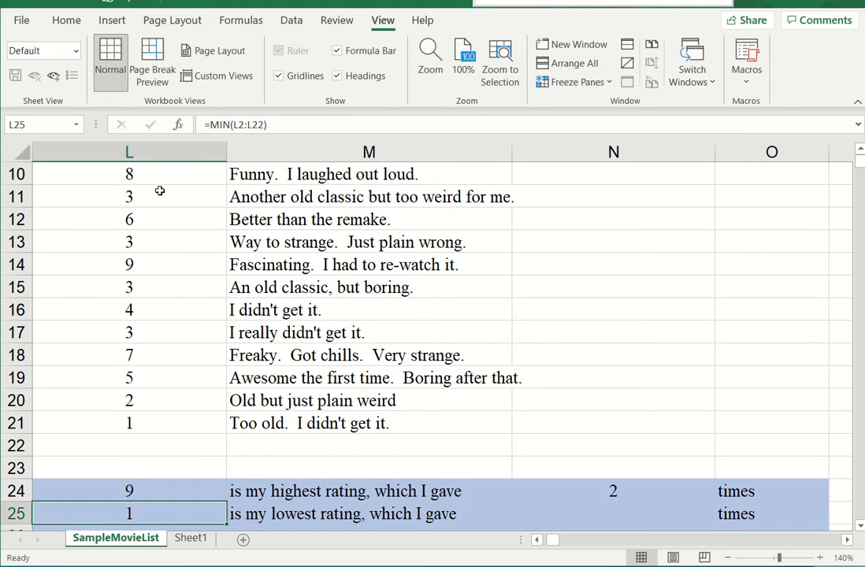
- Insert the COUNTIF function in N25 and set its criteria to the lowest rating in L25
click(199, 482)
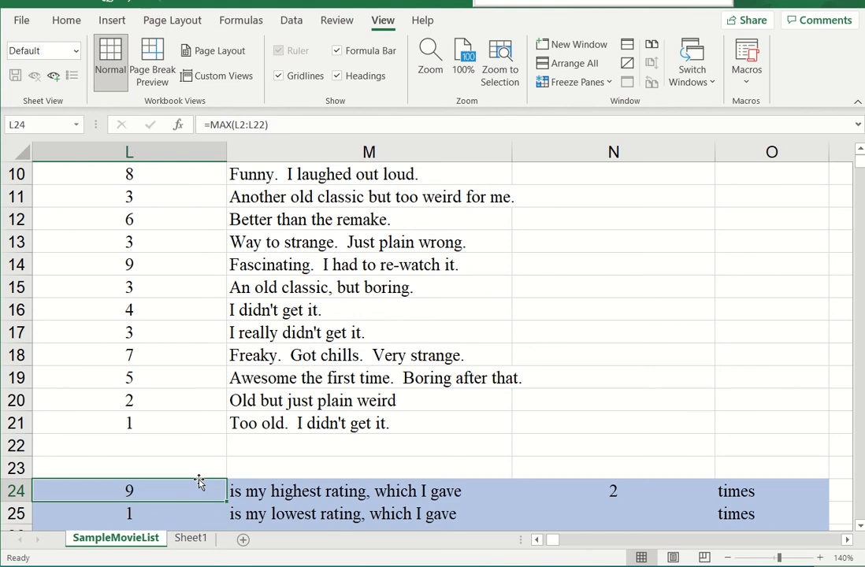
key(Down)
key(Down)
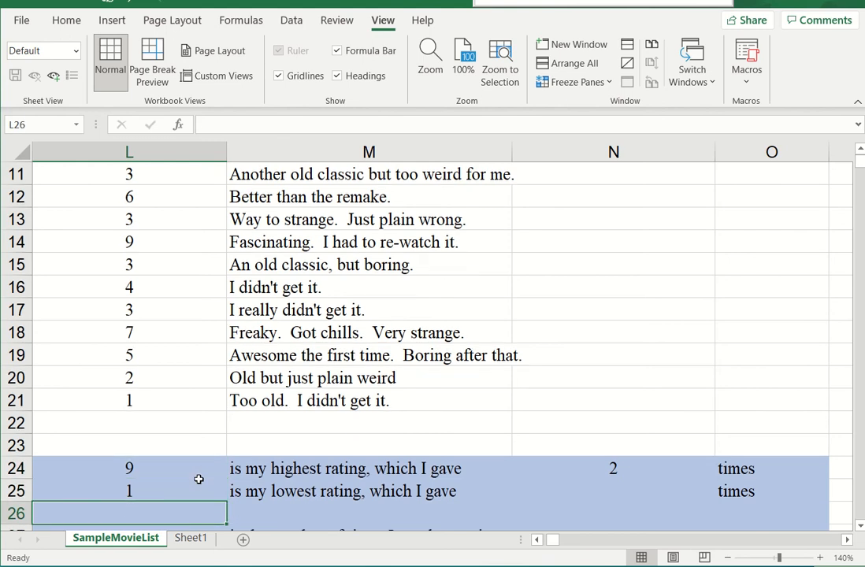
click(612, 491)
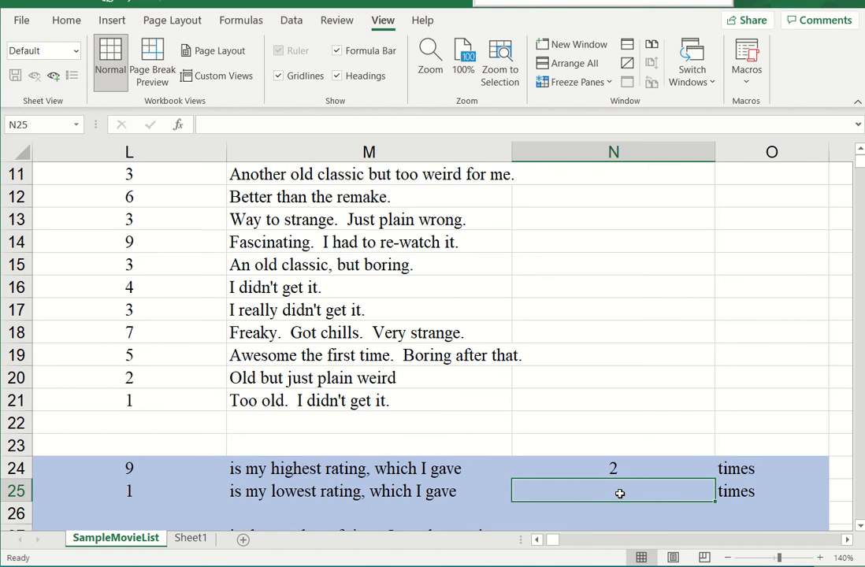
click(180, 126)
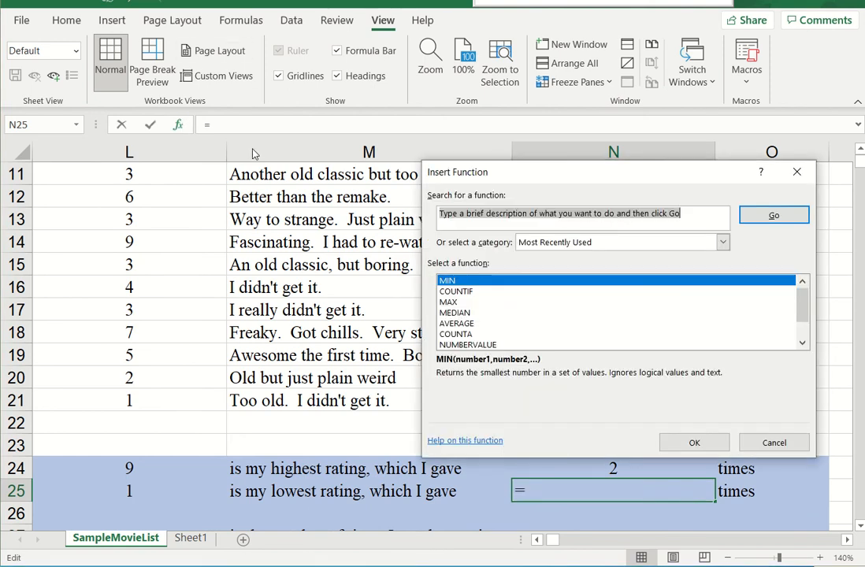
click(462, 293)
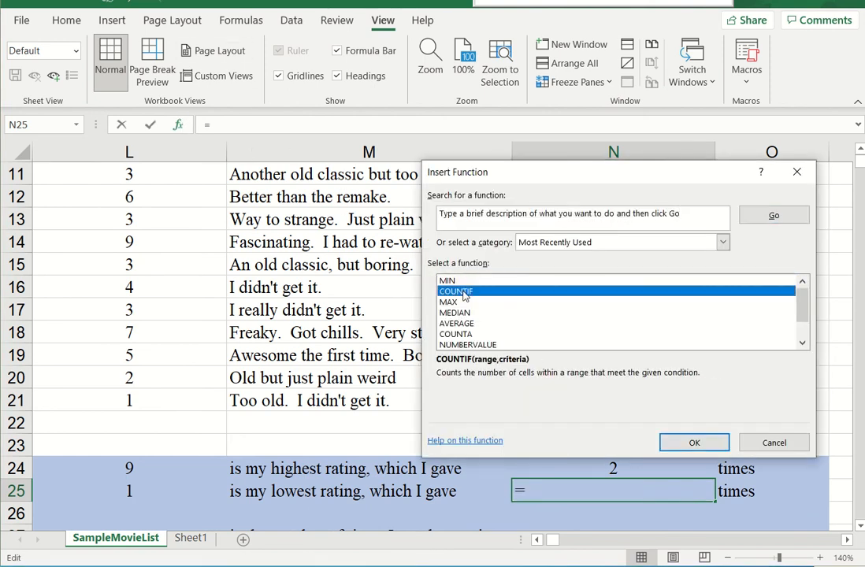
click(694, 442)
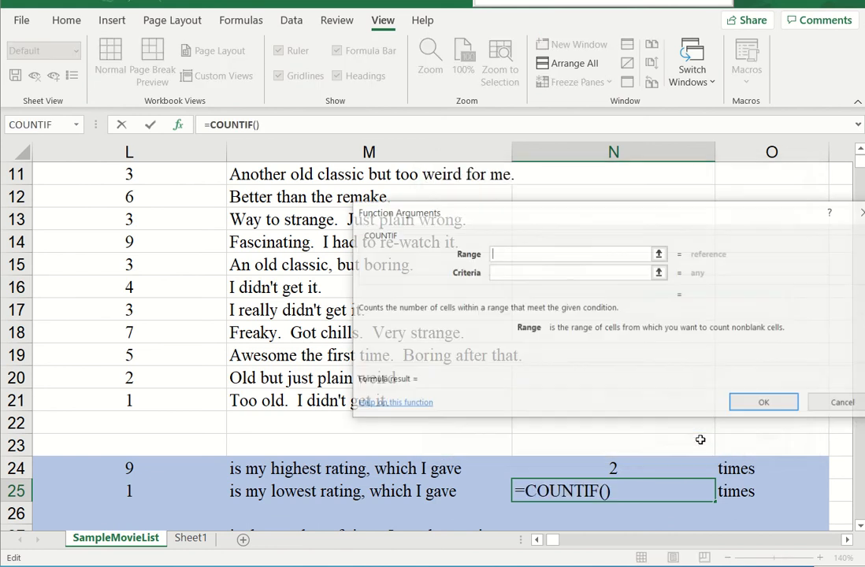
click(504, 275)
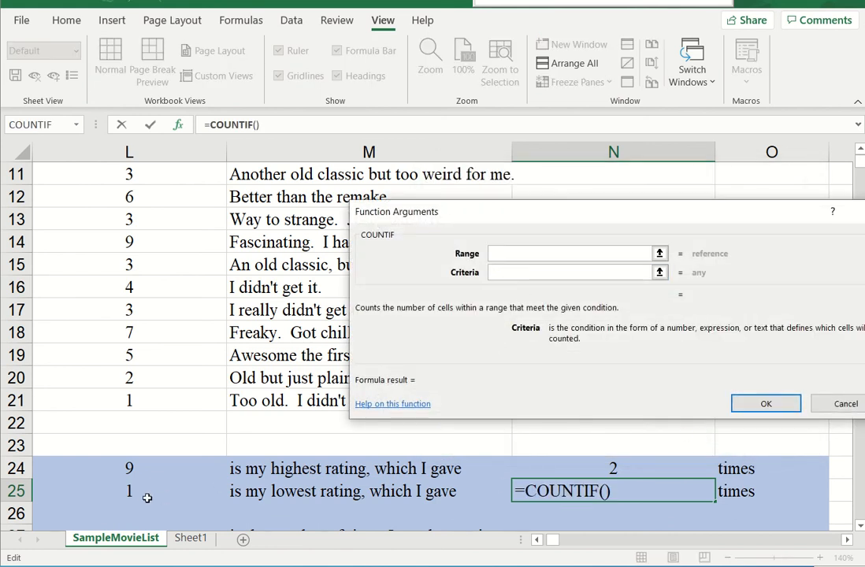
click(132, 493)
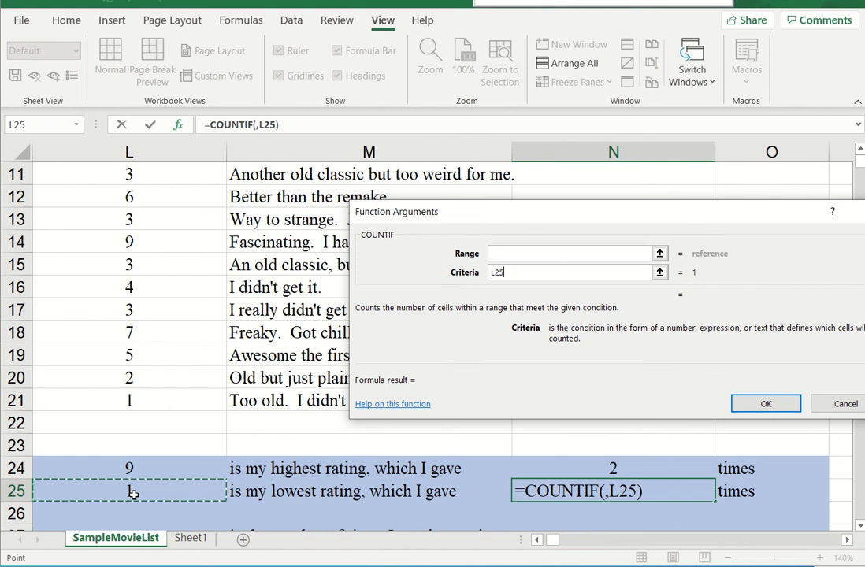
- Set the range of the COUNTIF formula in N25 to the ratings in L2:L22 and complete the formula
click(527, 274)
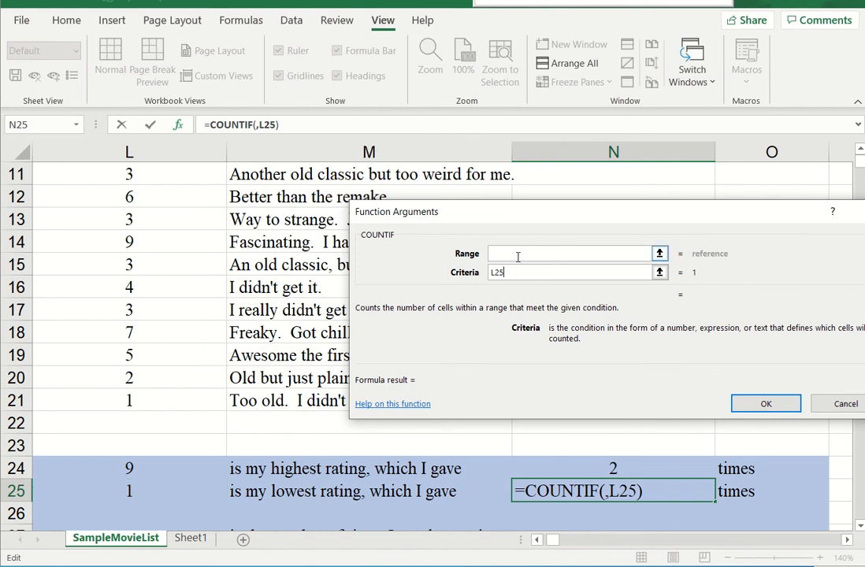
click(518, 255)
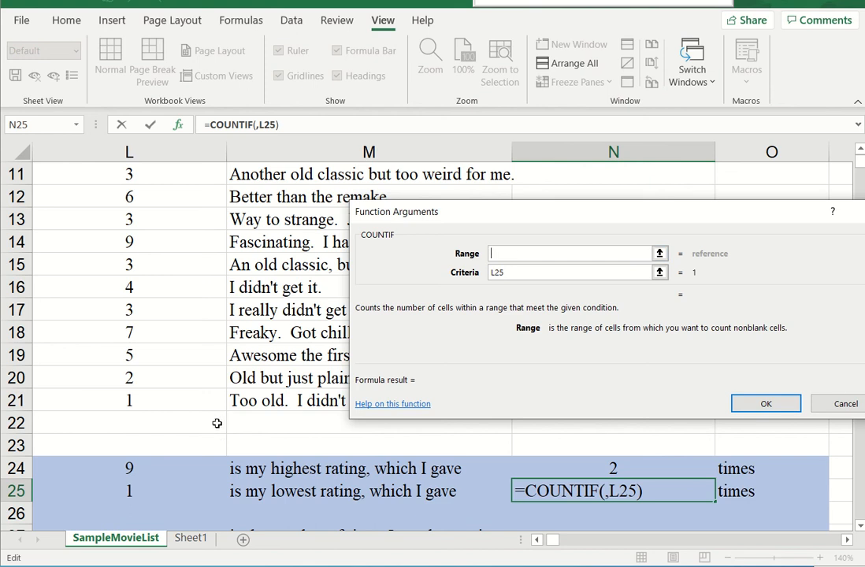
drag(192, 421, 153, 201)
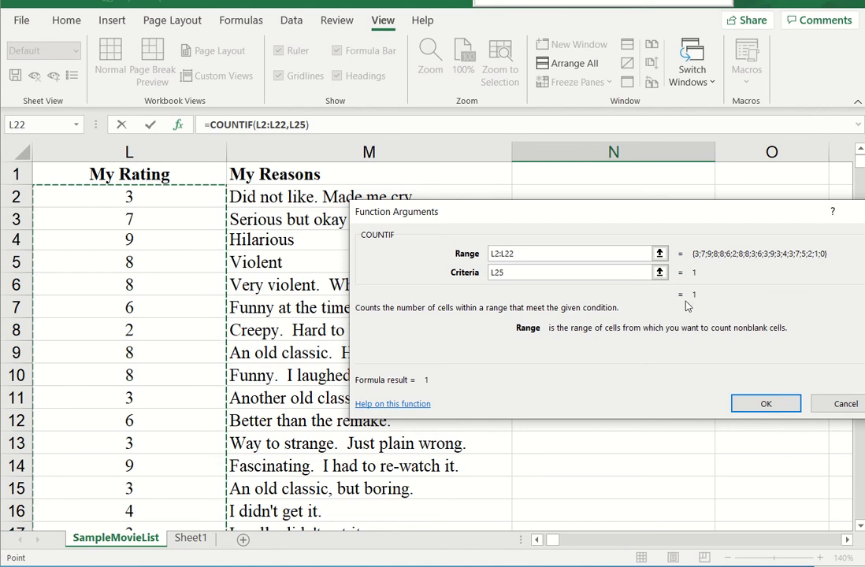
click(765, 402)
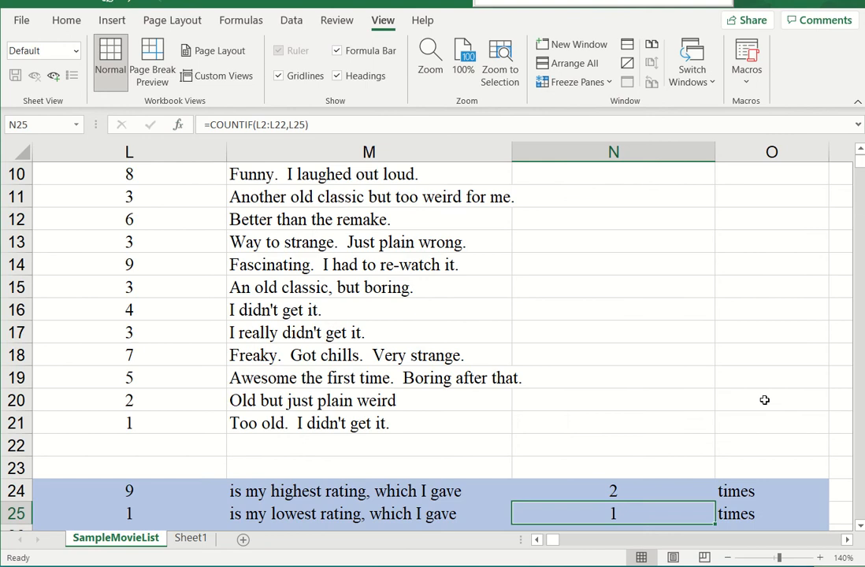
- Enter the rating 5 in N28, beside the second "is the number of times I rated a movie" line
key(Down)
key(Down)
key(Down)
key(Down)
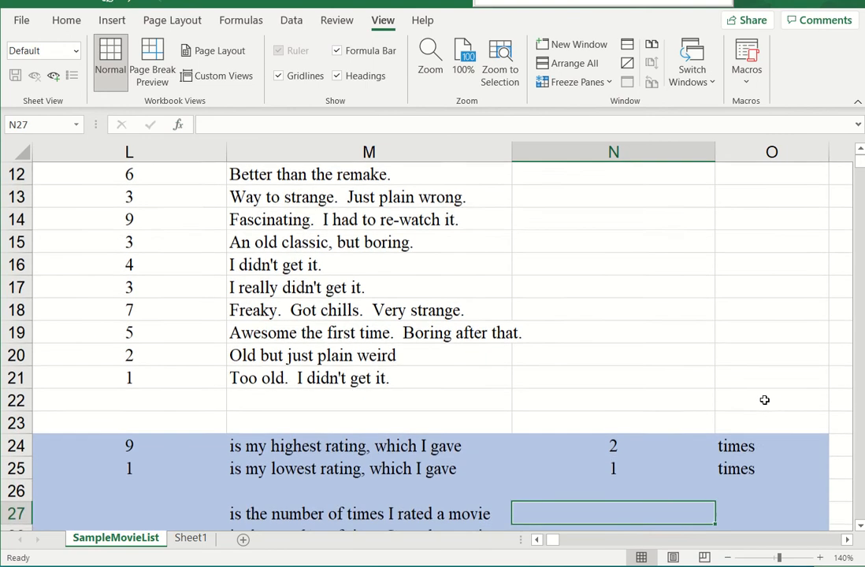
key(Down)
key(Down)
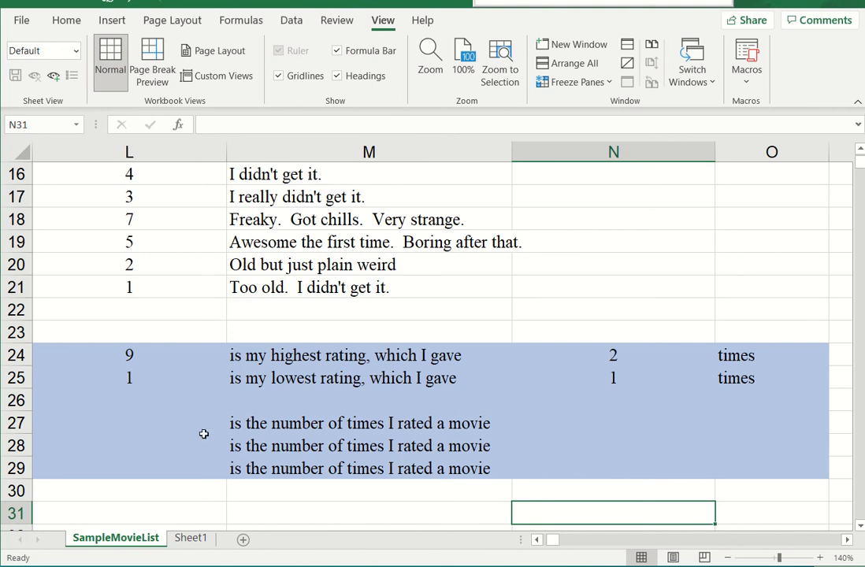
ctrl+click(550, 451)
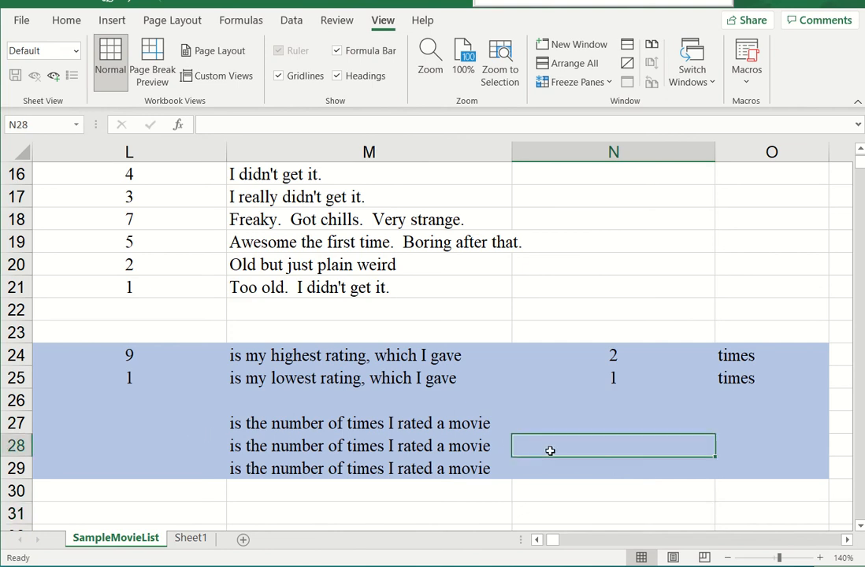
text(5)
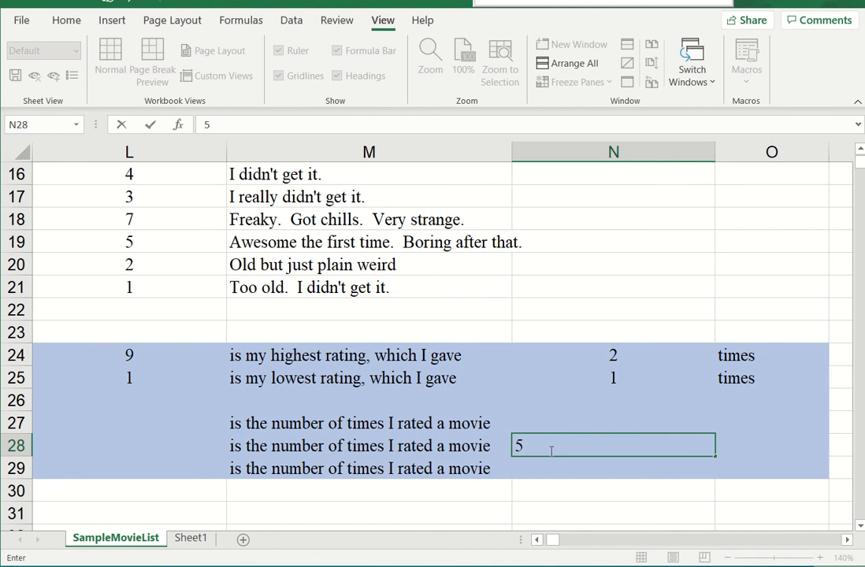
key(Return)
- Insert the COUNTIF function in L28 and set its criteria to the rating in N28
key(Up)
key(Left)
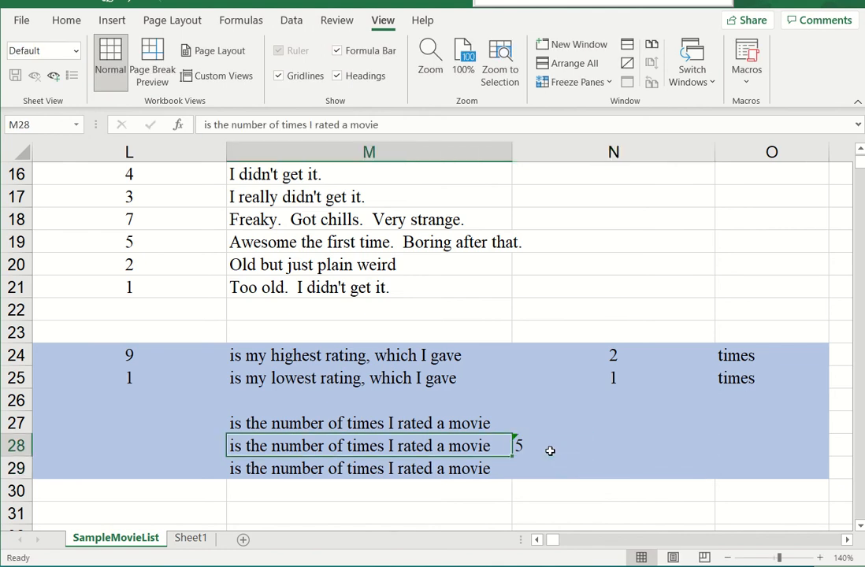
key(Left)
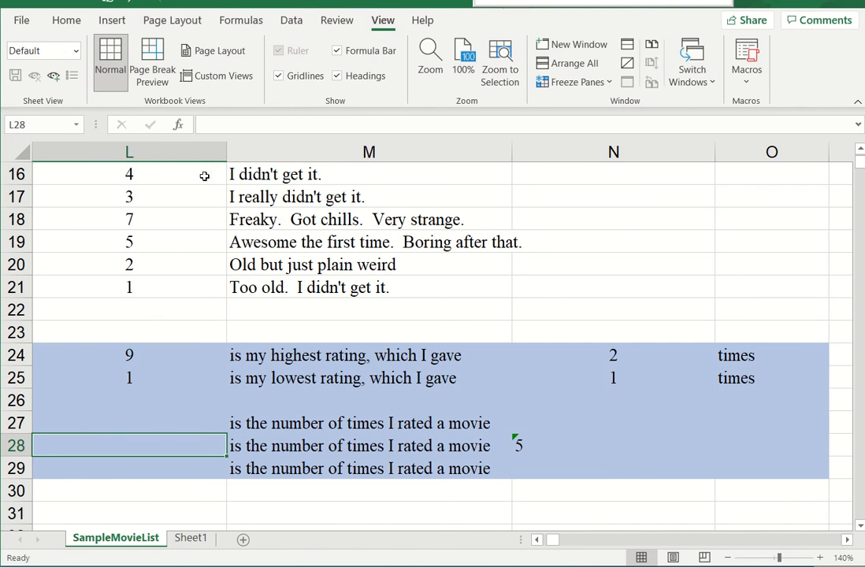
click(178, 124)
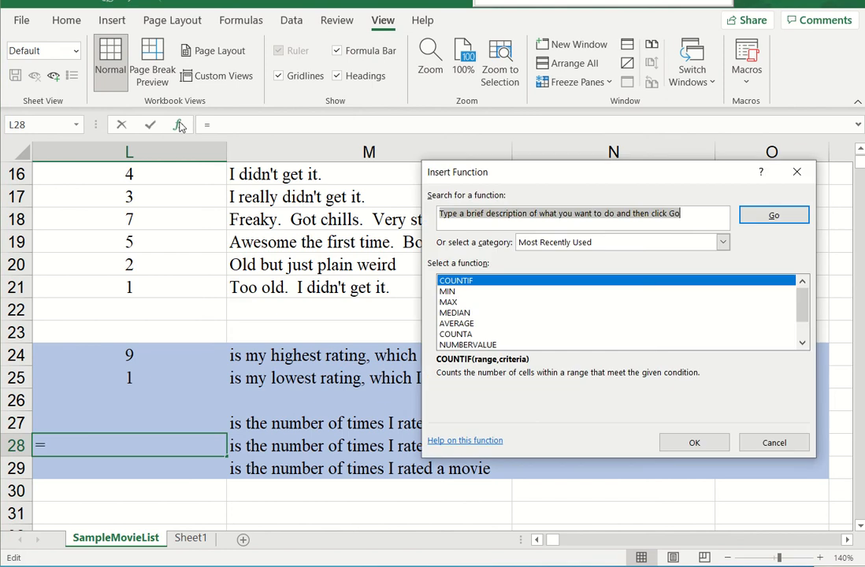
click(685, 446)
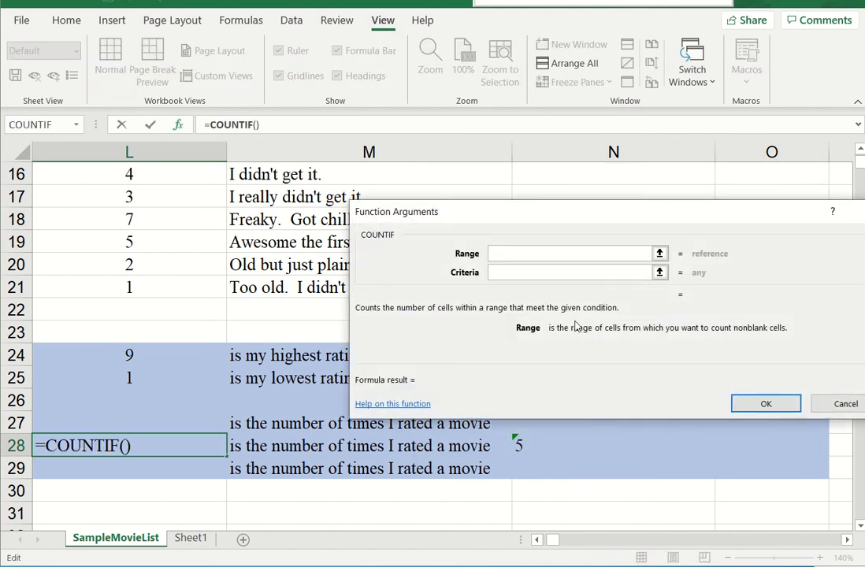
click(507, 272)
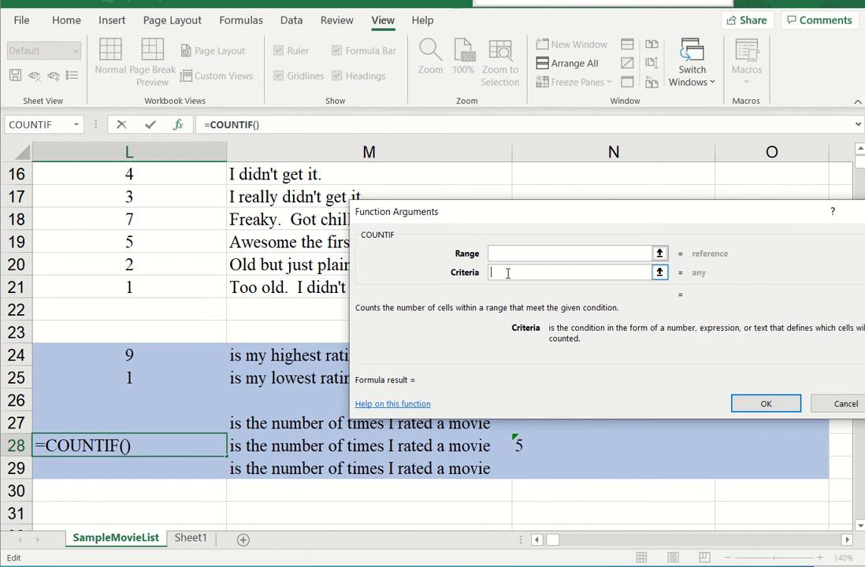
click(535, 448)
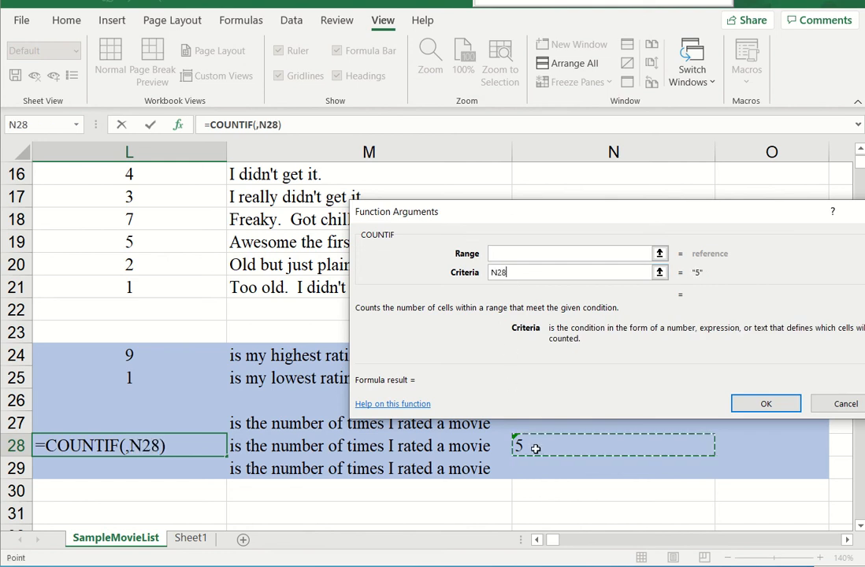
- Set the range of the COUNTIF formula in L28 to the ratings in L2:L22 and complete the formula
click(506, 252)
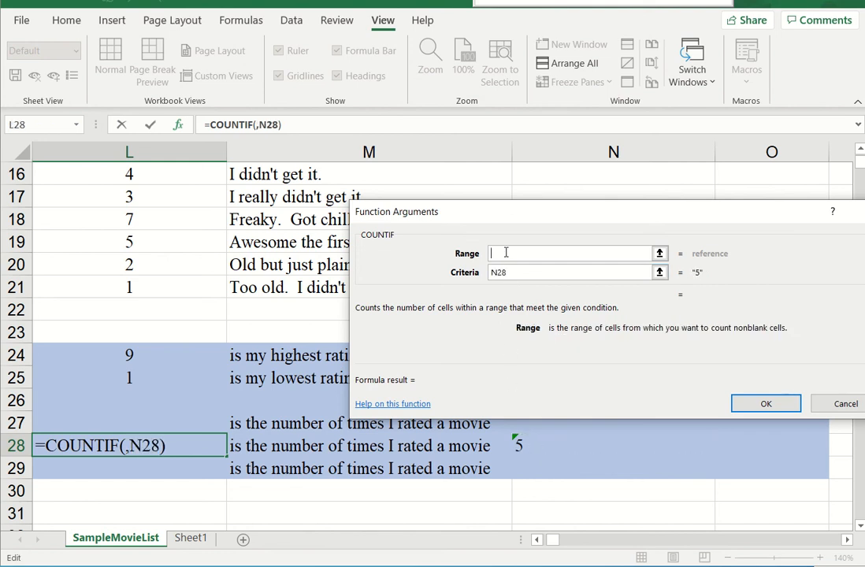
drag(172, 307, 163, 193)
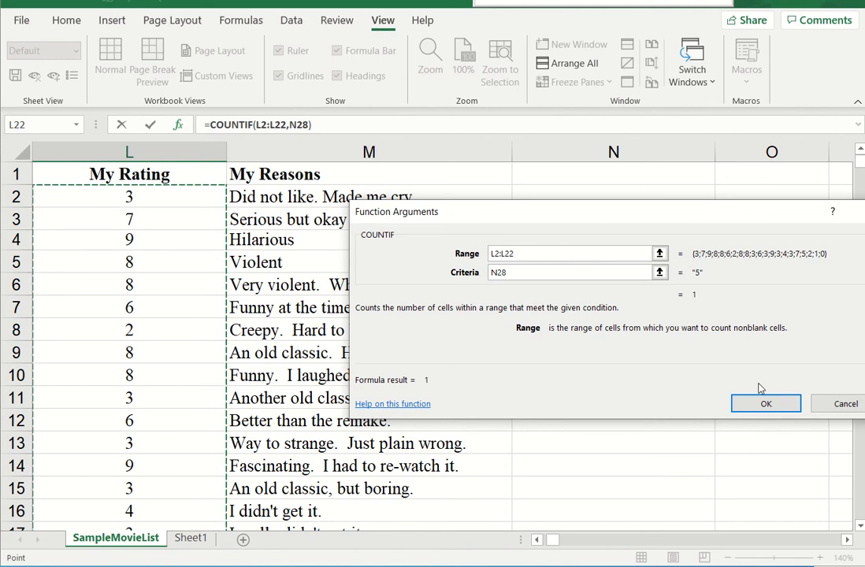
click(767, 405)
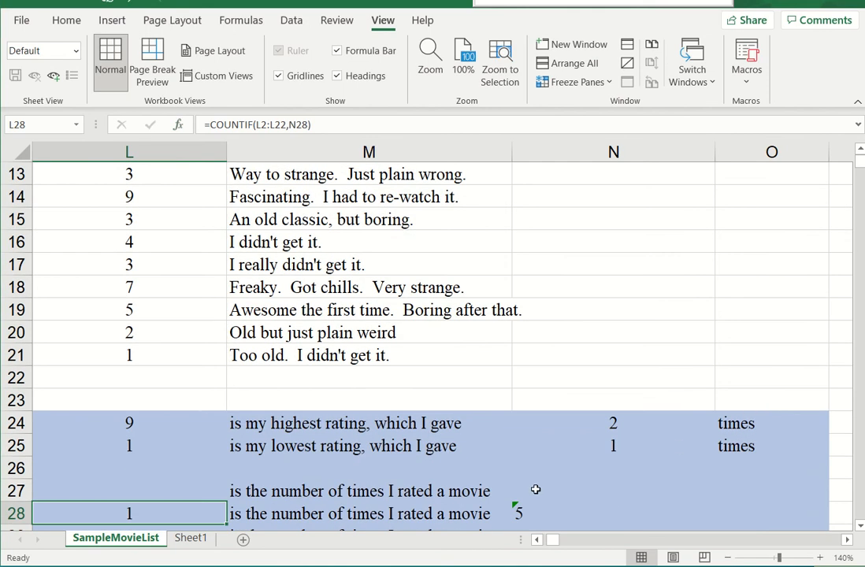
- Enter the condition >5 in N27, beside the first "is the number of times I rated a movie" line
click(536, 489)
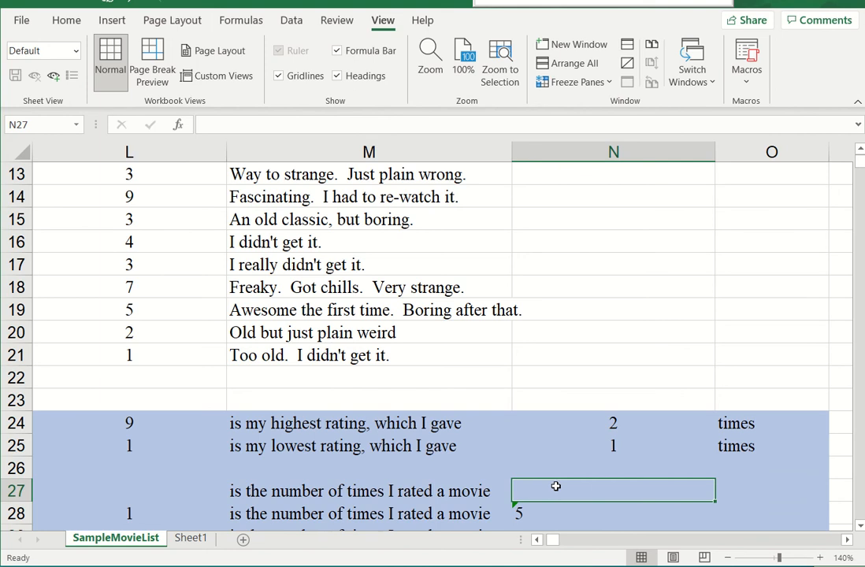
text(>5)
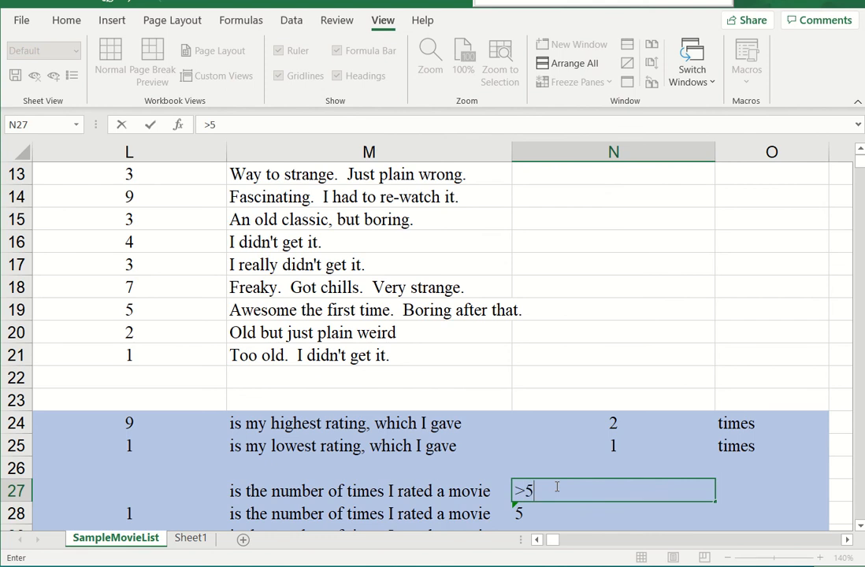
key(Return)
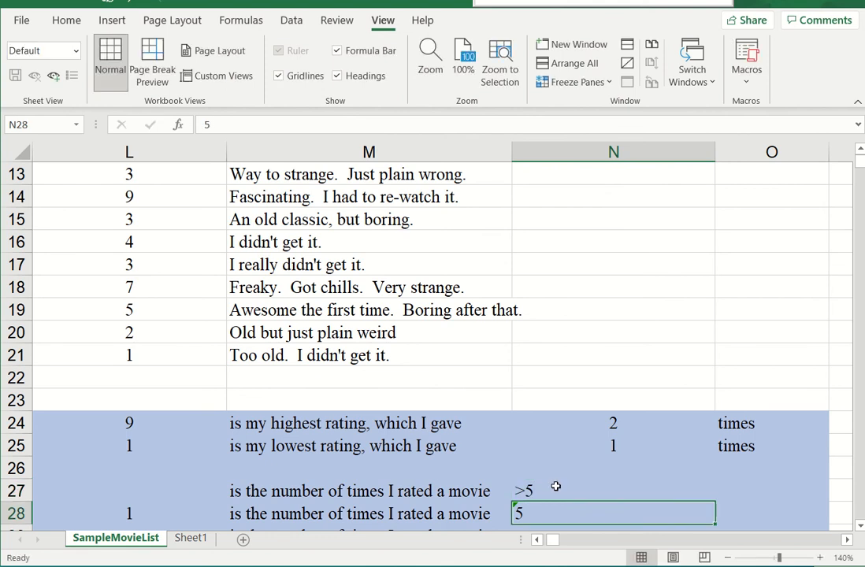
- Copy the COUNTIF formula from L28 and paste it into L27 to count the ratings matching N27
key(Up)
key(Down)
key(Left)
key(Left)
key(Left)
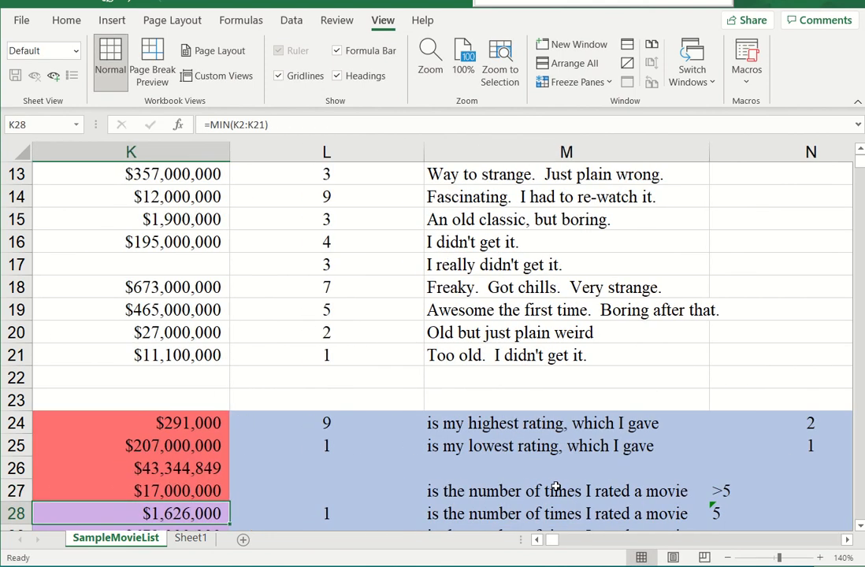
key(Right)
key(Right)
key(Right)
key(Right)
key(Left)
key(Left)
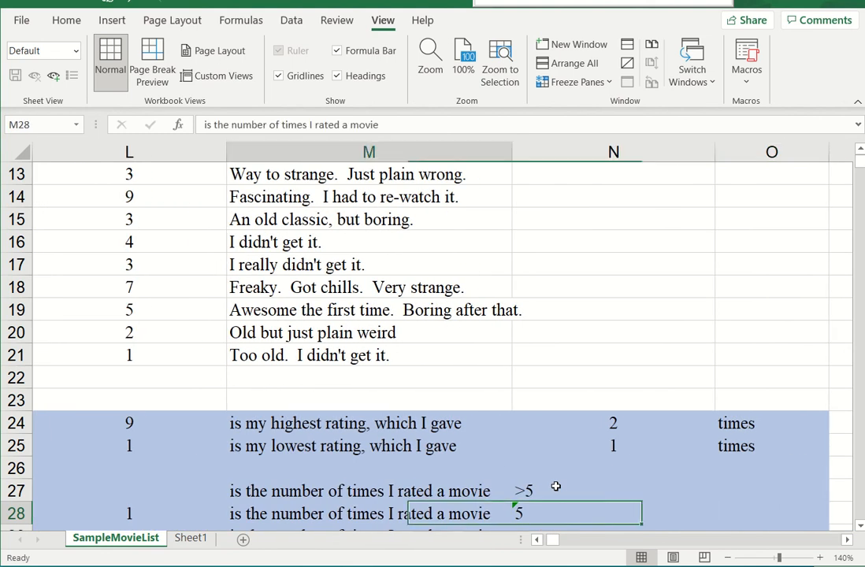
key(Left)
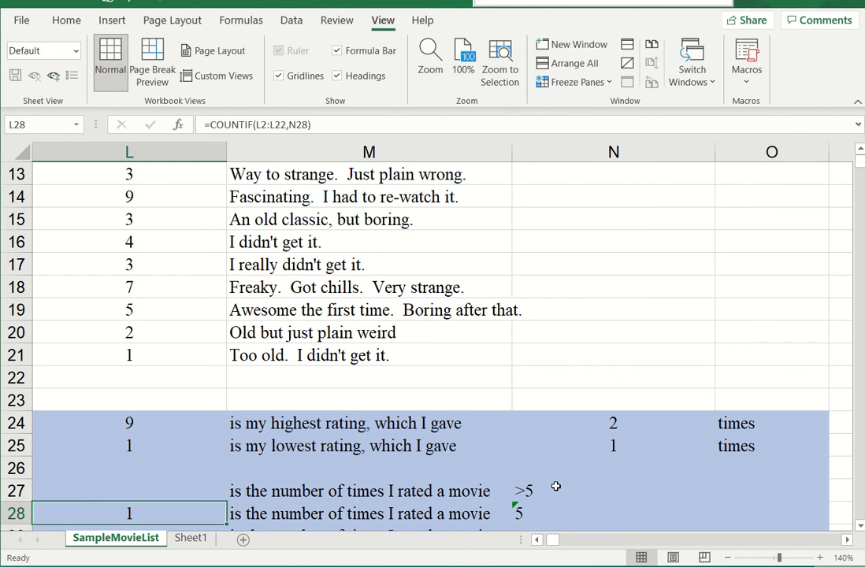
right_click(185, 514)
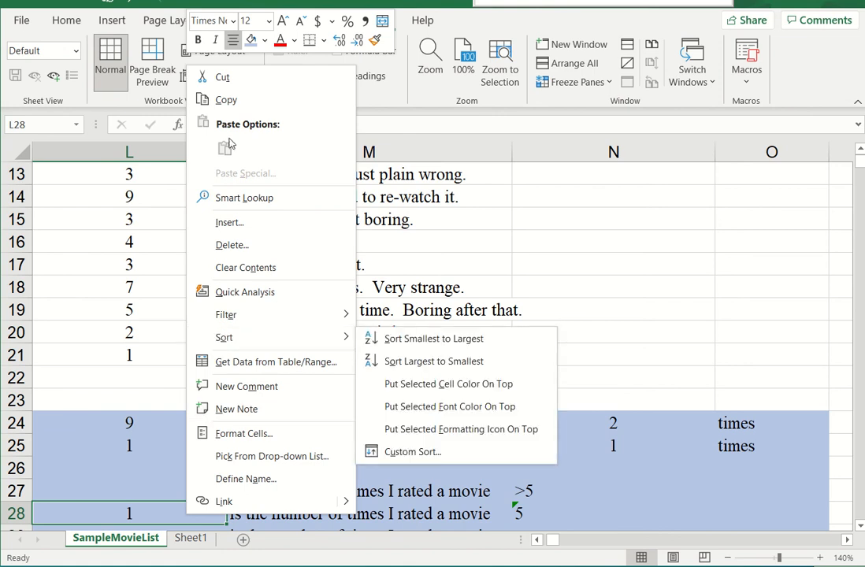
click(226, 101)
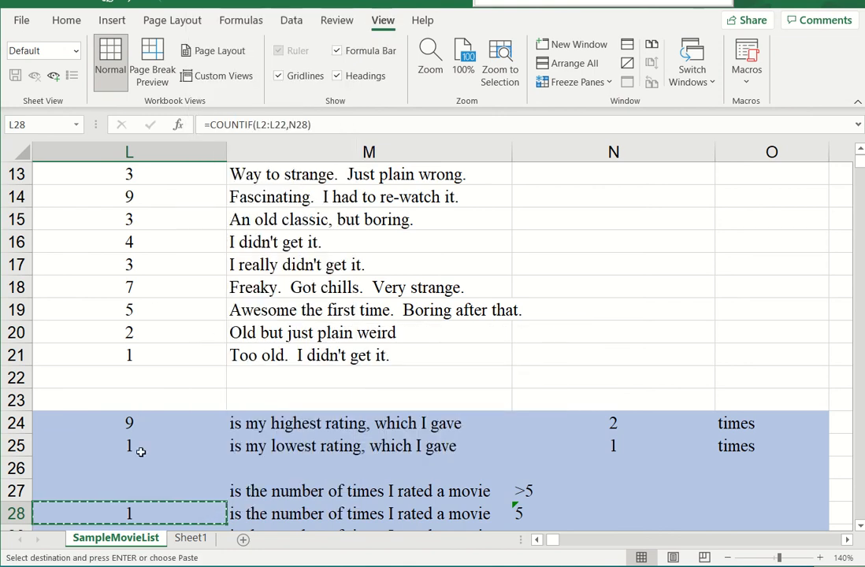
click(145, 490)
right_click(144, 491)
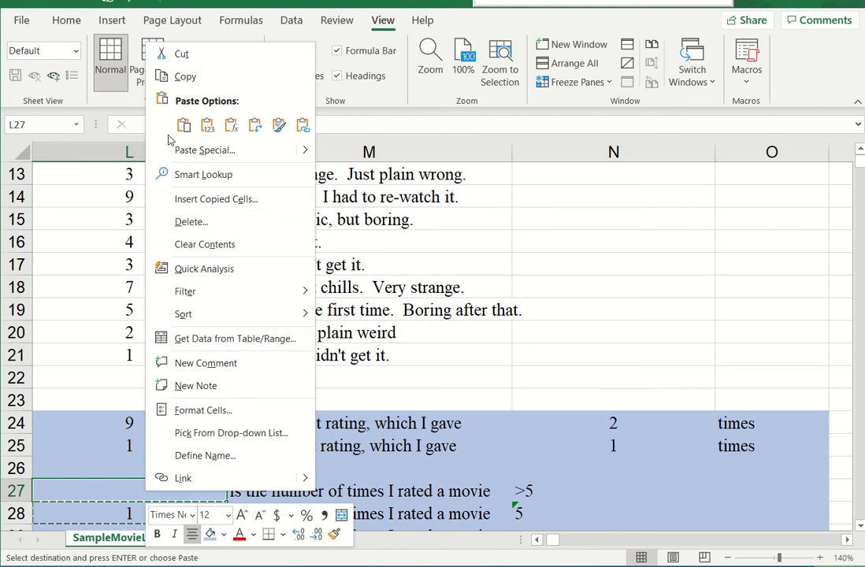
click(183, 126)
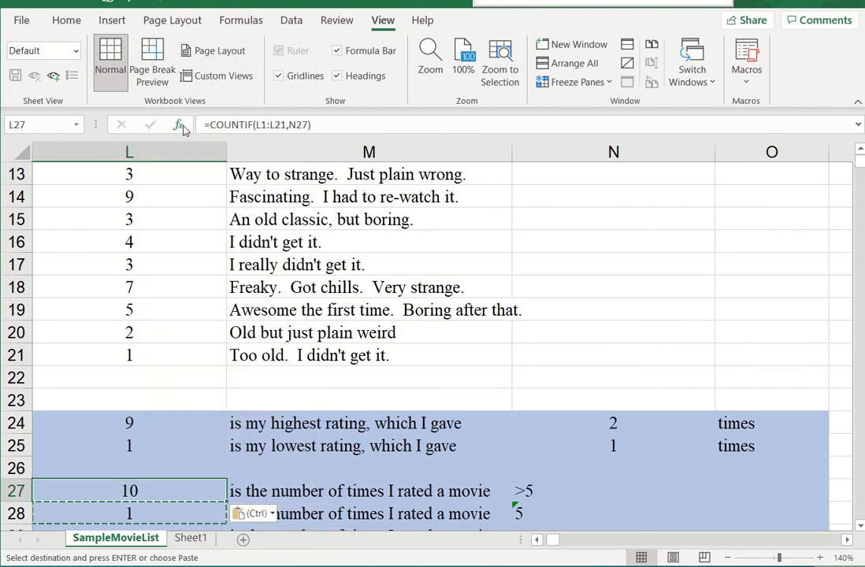
click(402, 489)
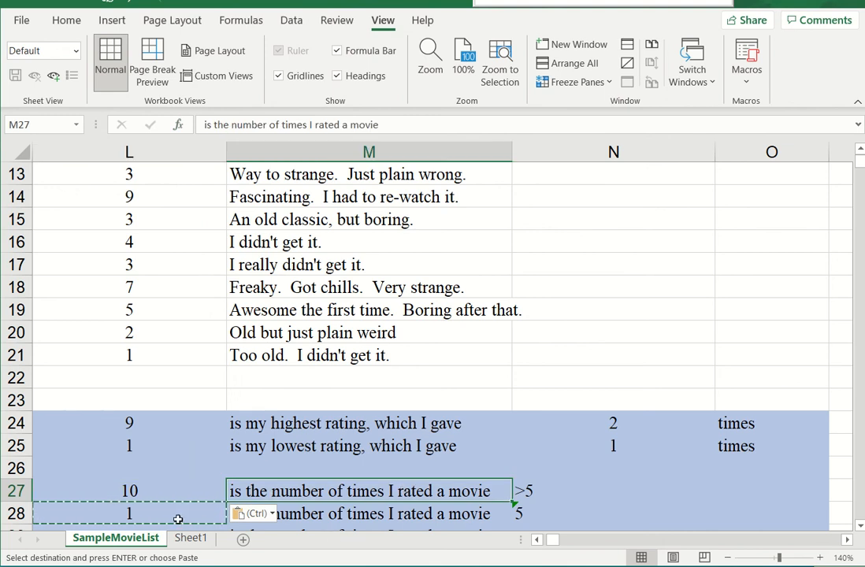
key(Escape)
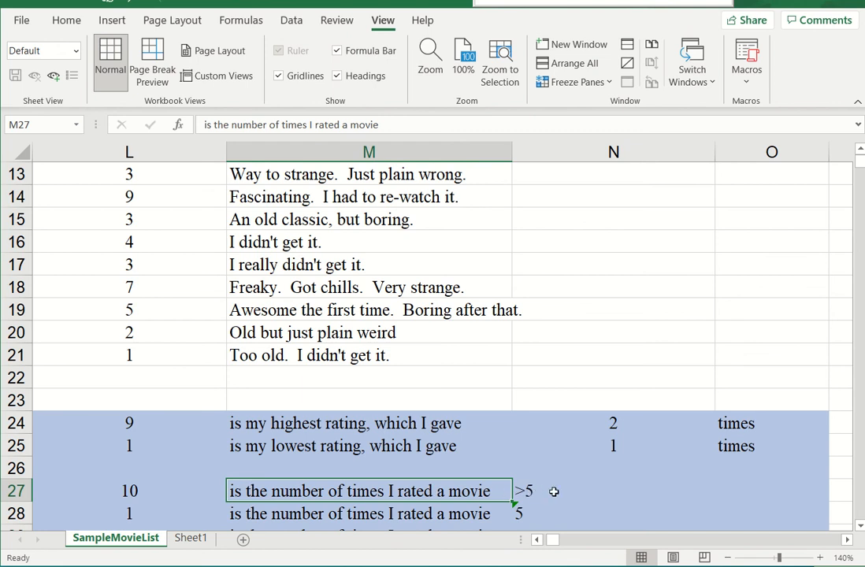
- Enter the condition <5 in N29, beside the third "is the number of times I rated a movie" line
key(Down)
key(Down)
key(Down)
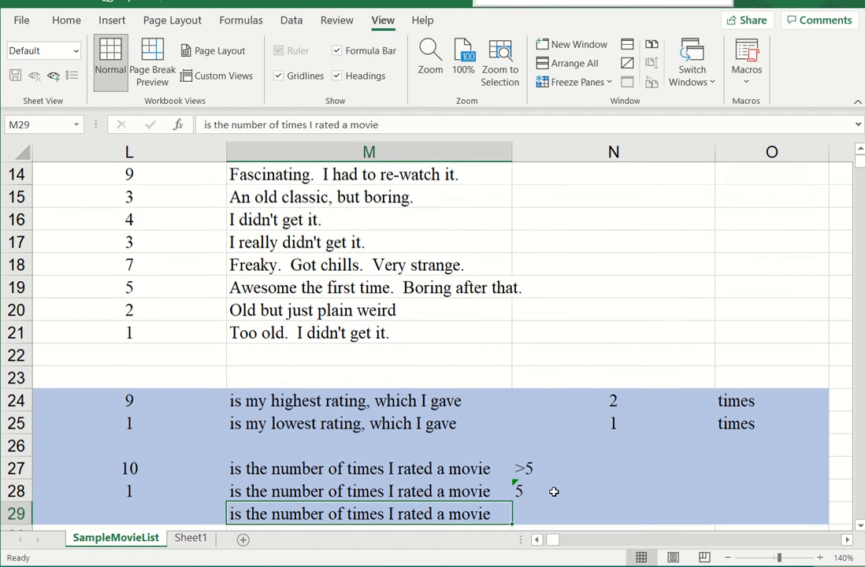
key(Up)
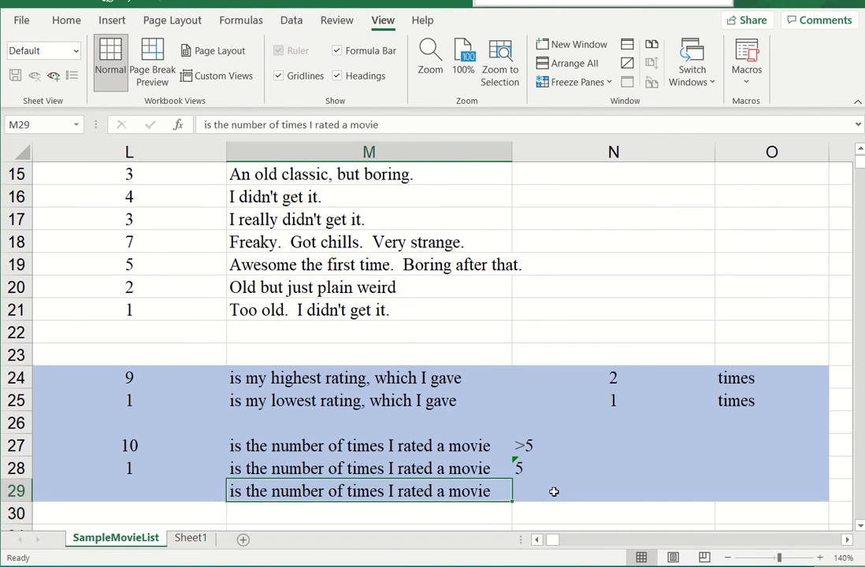
key(Up)
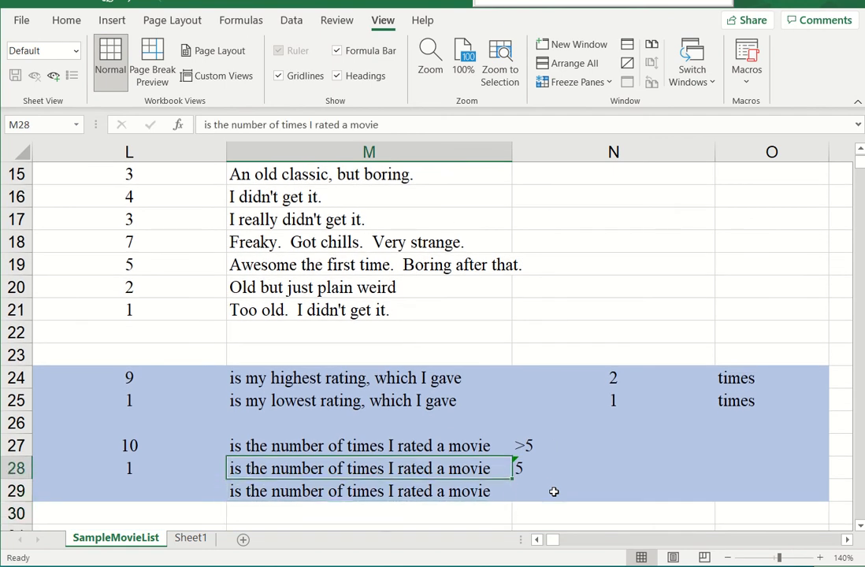
key(Down)
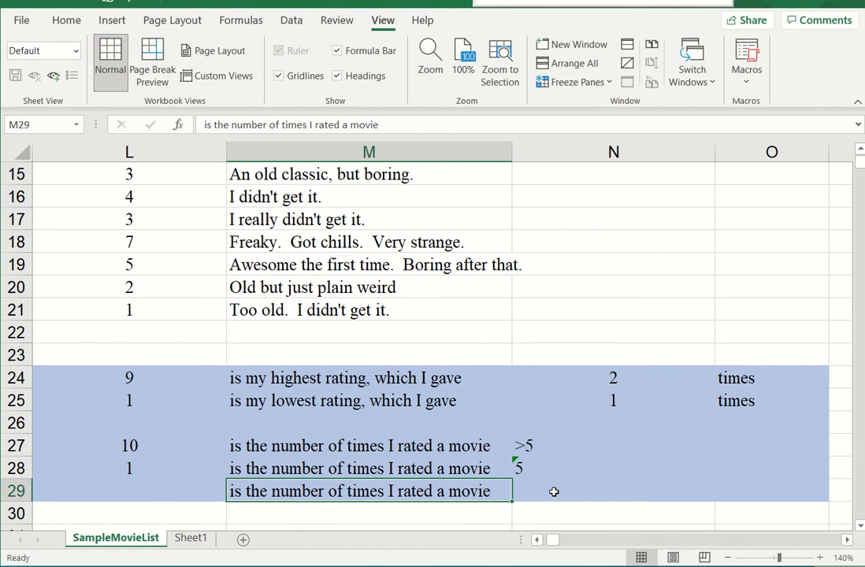
key(Right)
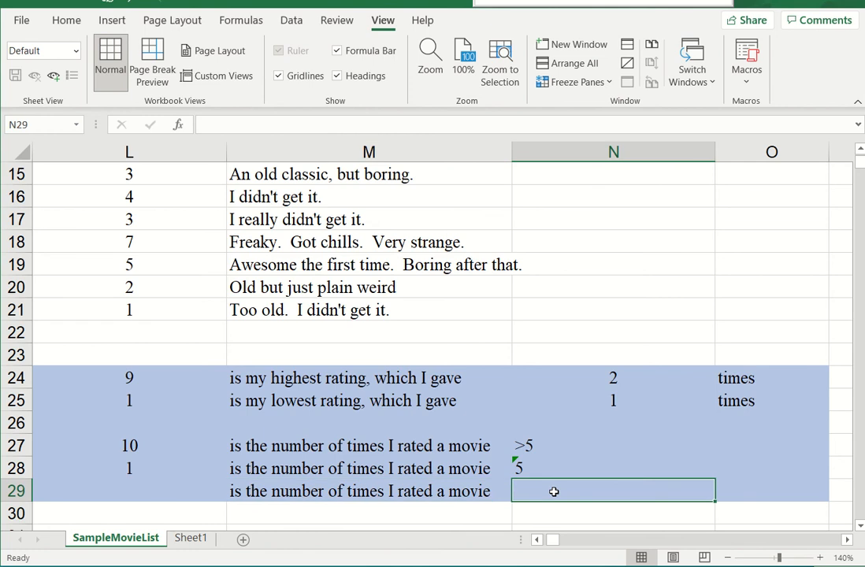
text(<5)
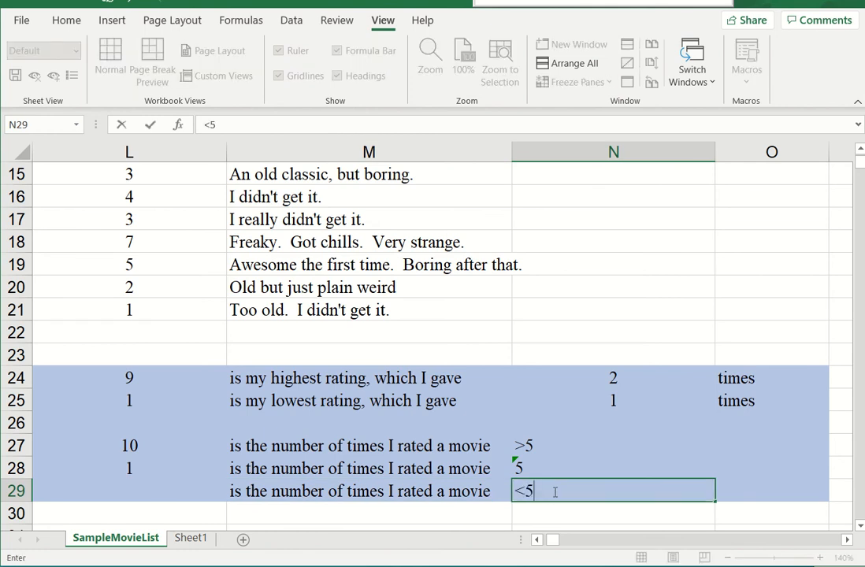
key(Return)
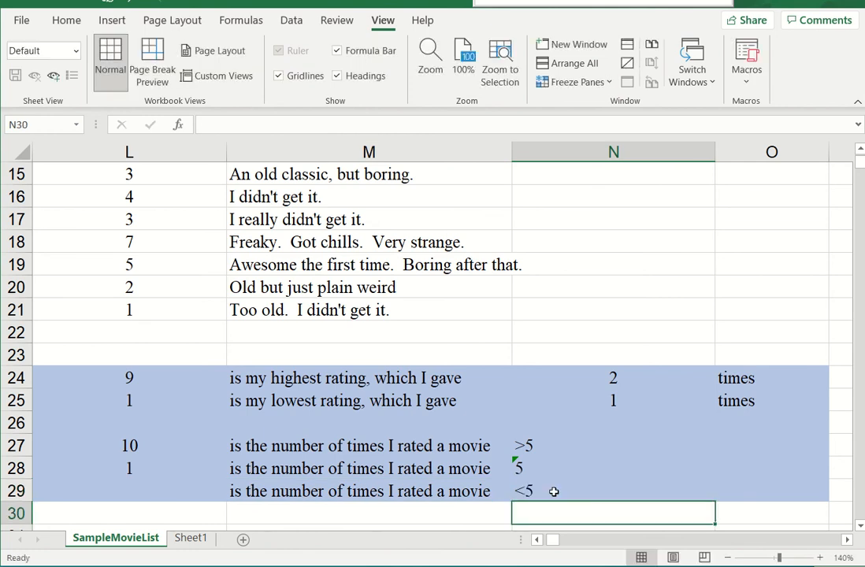
- Copy the COUNTIF formula from L28 and paste it into L29 to count the ratings matching N29
key(Up)
key(Left)
key(Left)
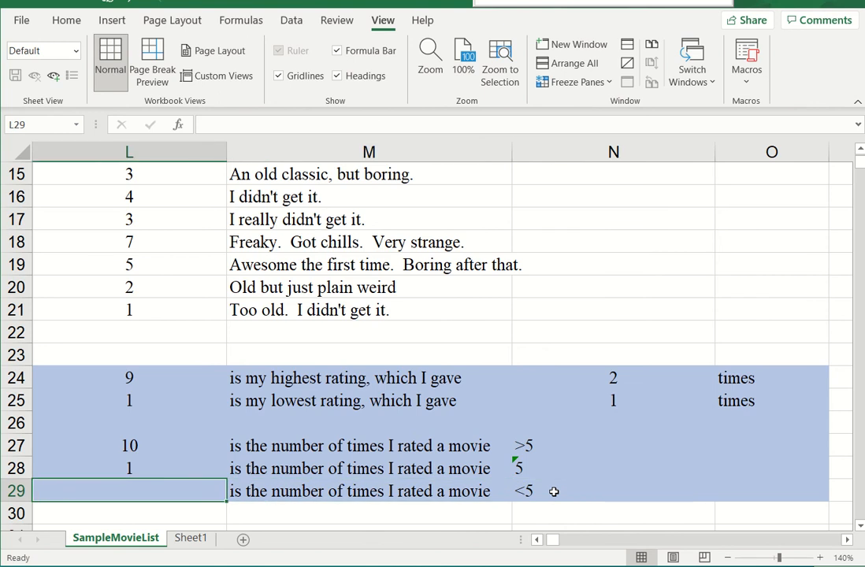
key(Up)
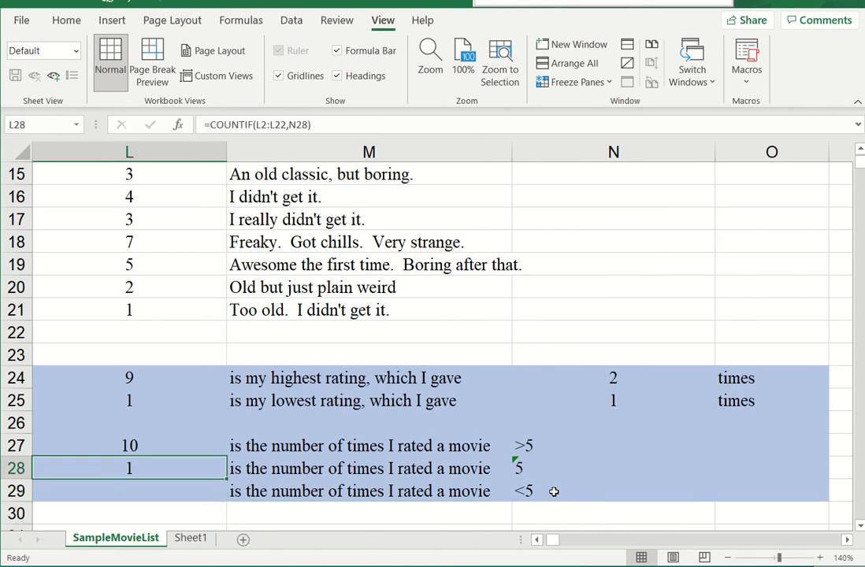
right_click(171, 472)
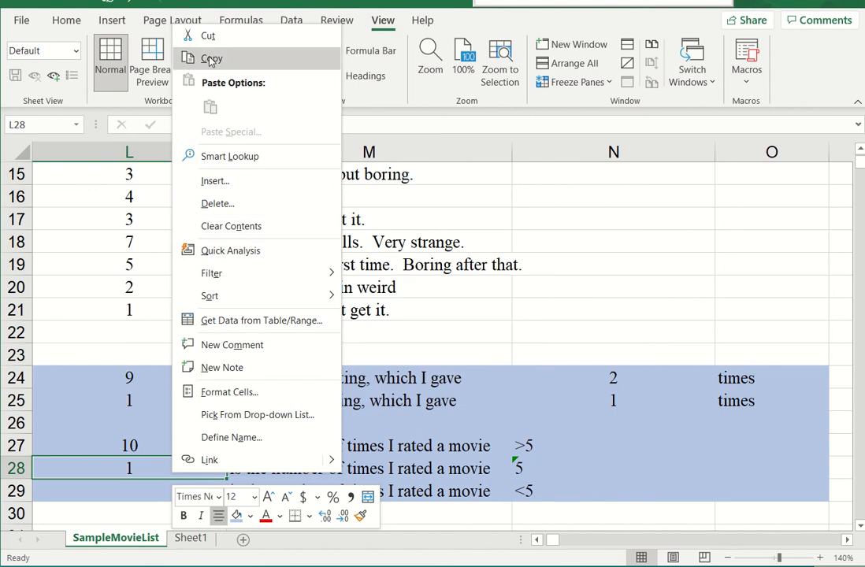
click(196, 58)
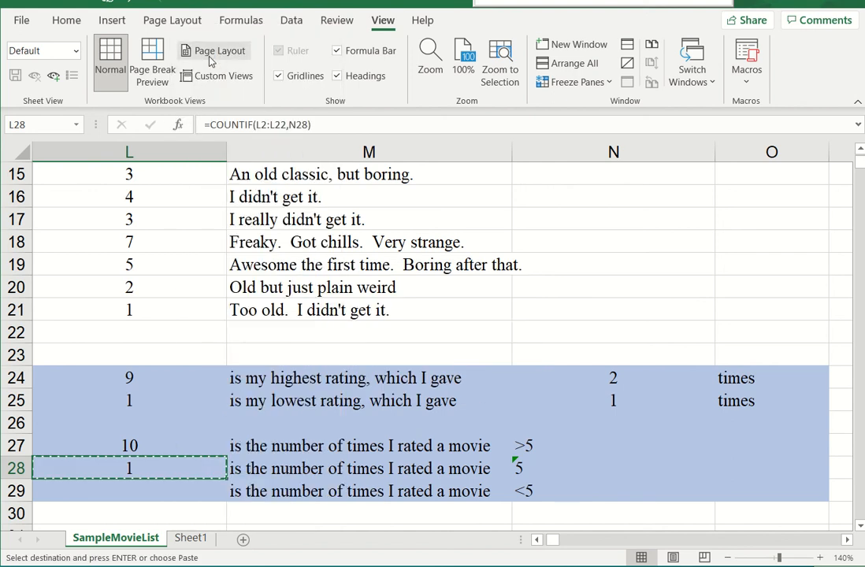
click(165, 491)
right_click(166, 489)
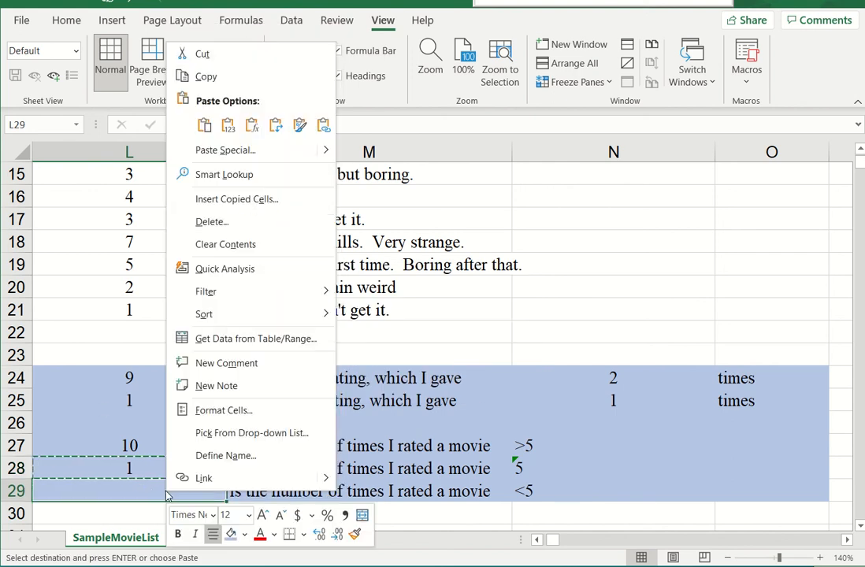
click(204, 125)
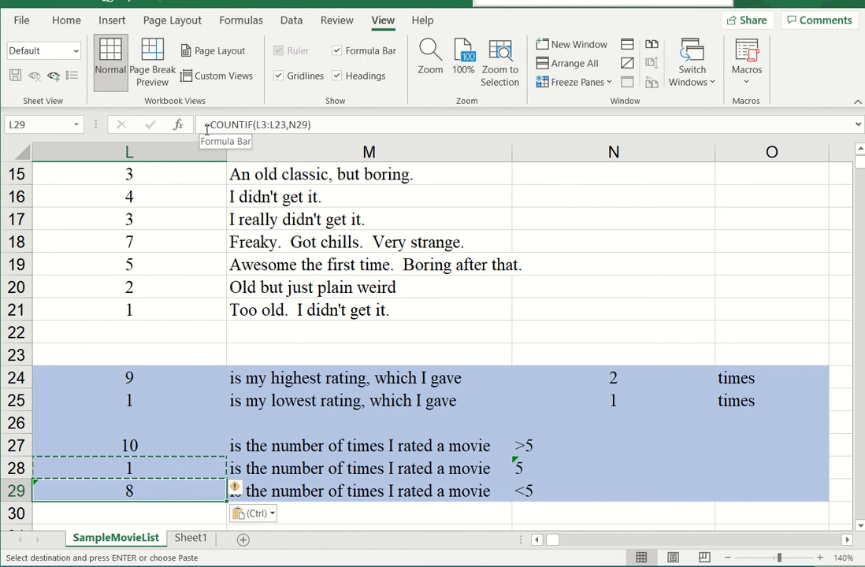
key(Escape)
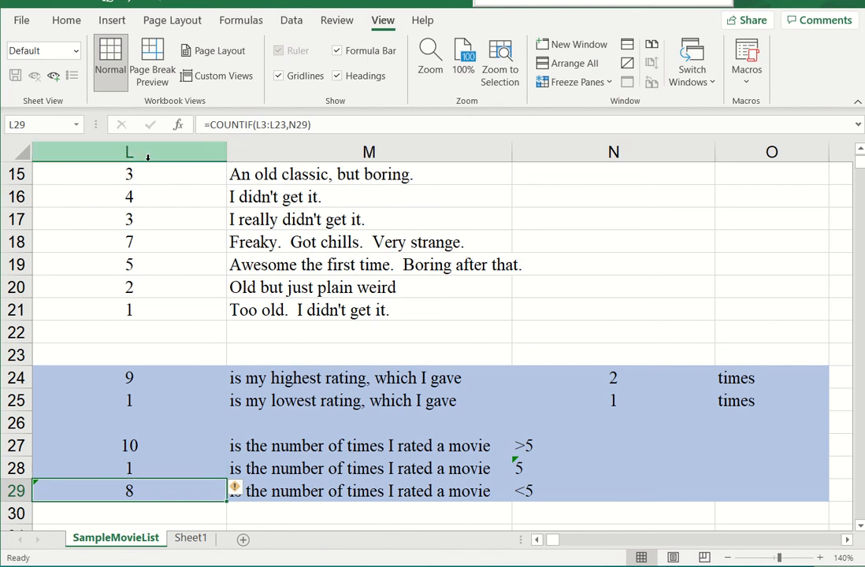
- Inspect the COUNTIF formulas in L29 and L28 to compare the rating ranges they count
double_click(138, 494)
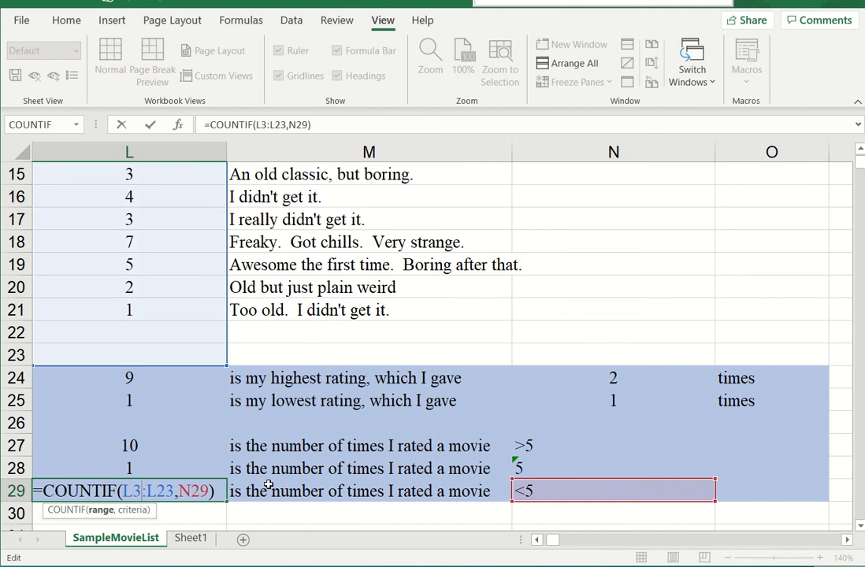
key(ctrl+Return)
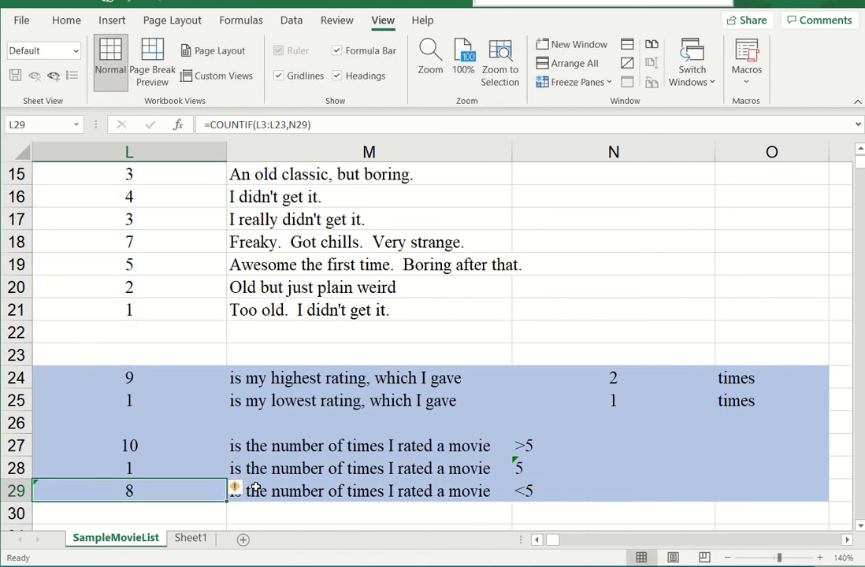
double_click(168, 489)
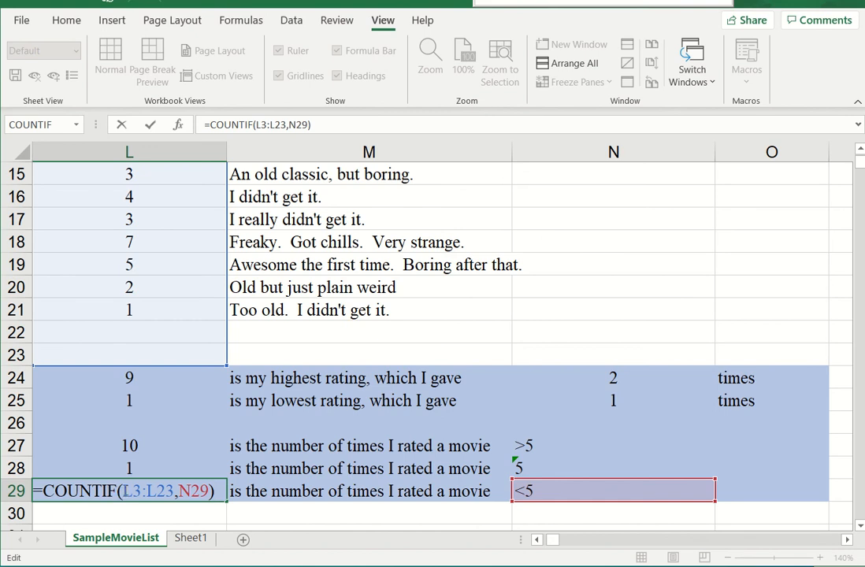
click(141, 467)
double_click(141, 468)
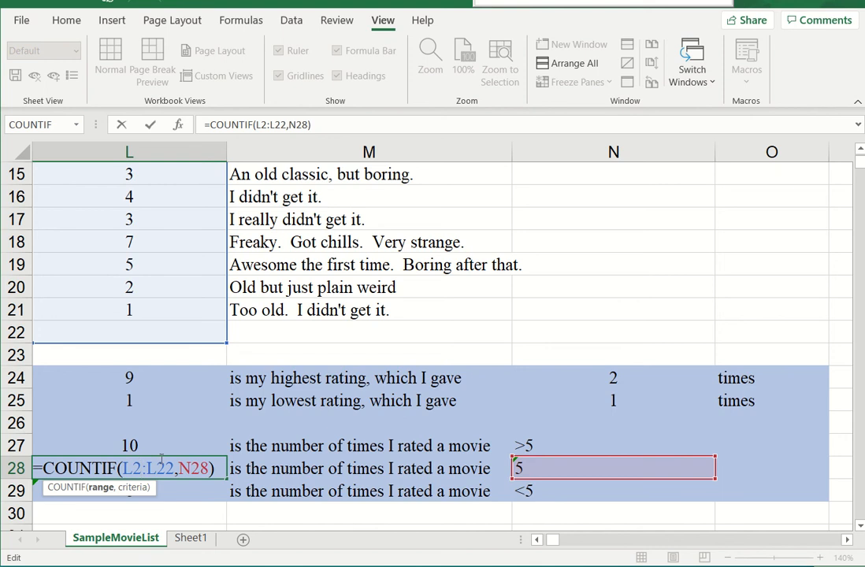
- Correct the COUNTIF range in L29 so that it covers L2:L22
double_click(180, 491)
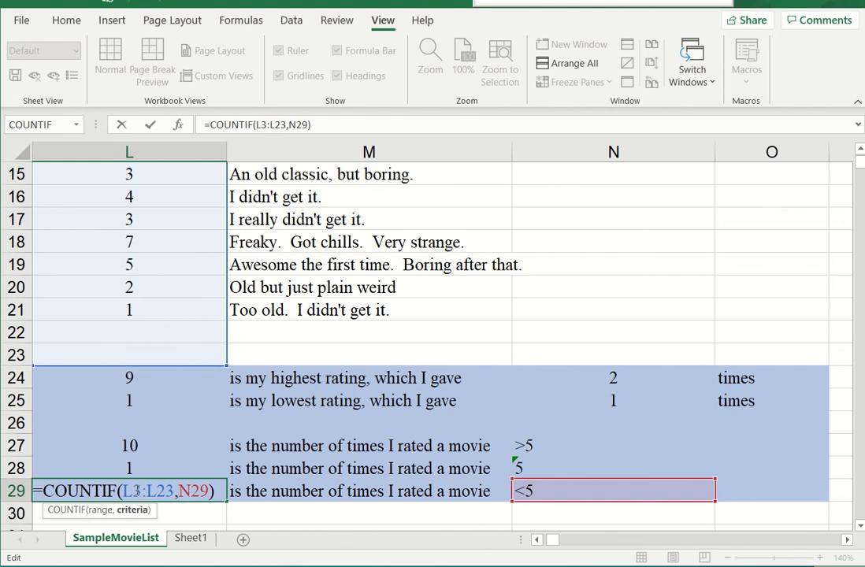
click(860, 151)
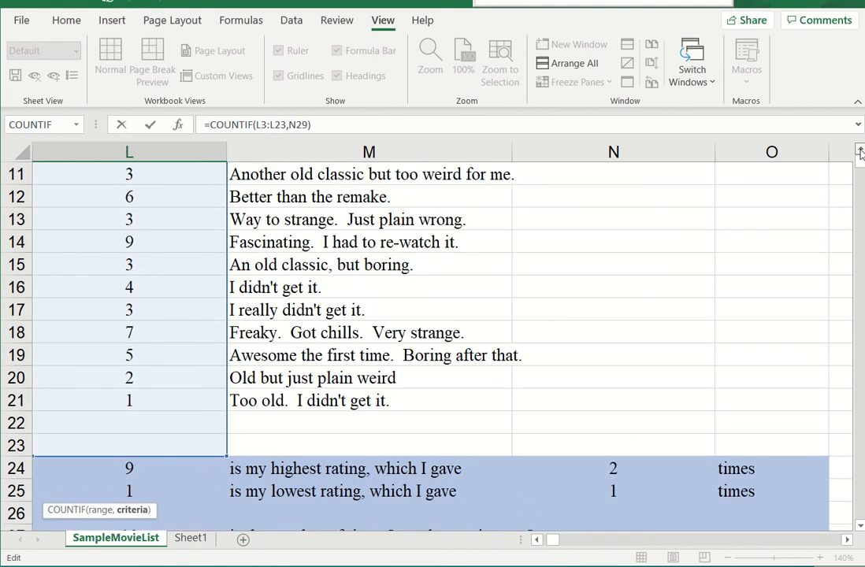
scroll(860, 151, up, 4)
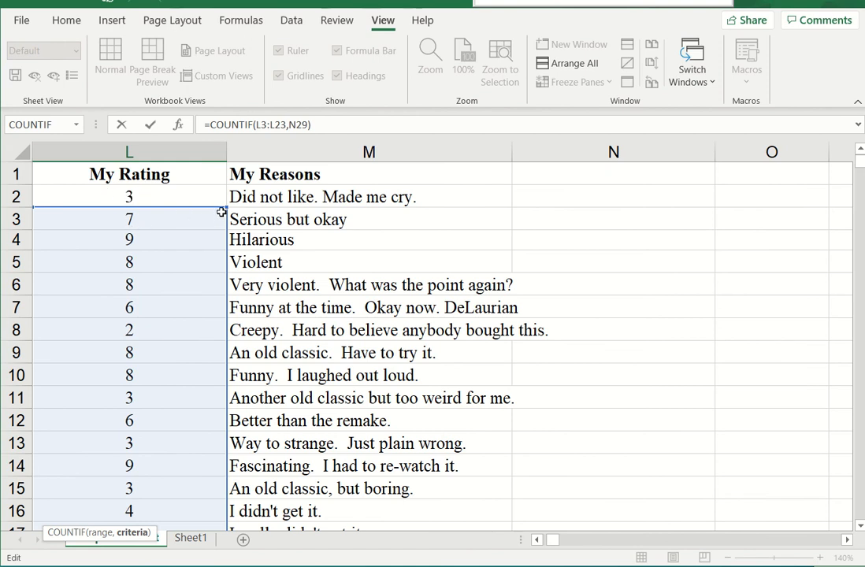
mouse_move(189, 223)
mouse_down()
mouse_move(189, 199)
mouse_move(187, 224)
mouse_up()
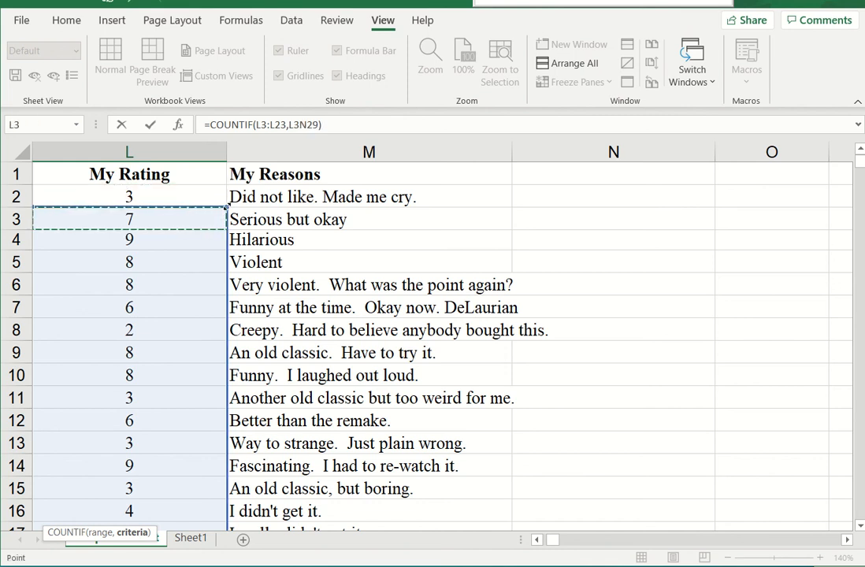
drag(222, 208, 223, 190)
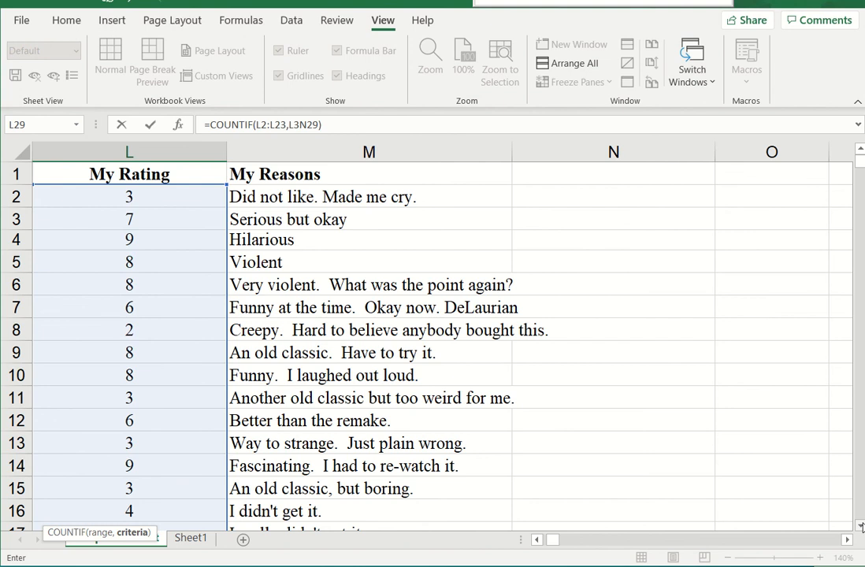
drag(861, 527, 861, 527)
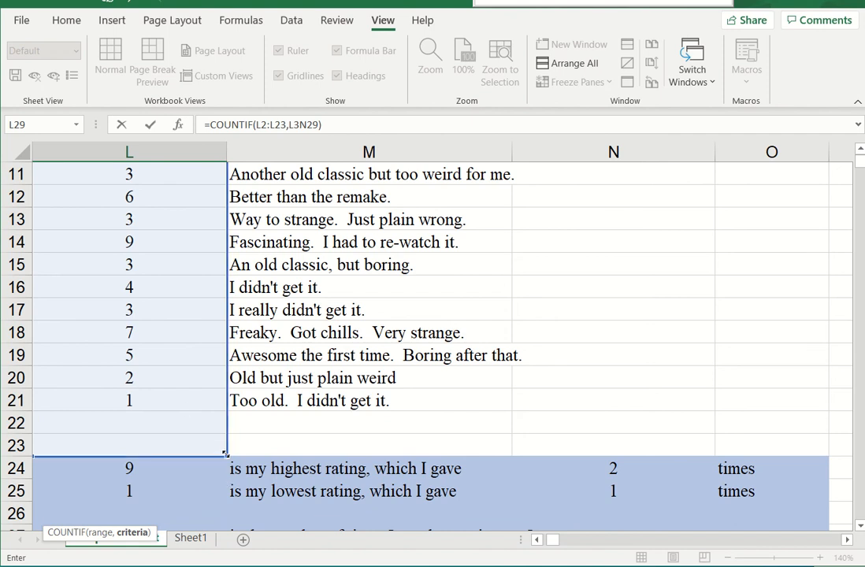
drag(225, 454, 226, 436)
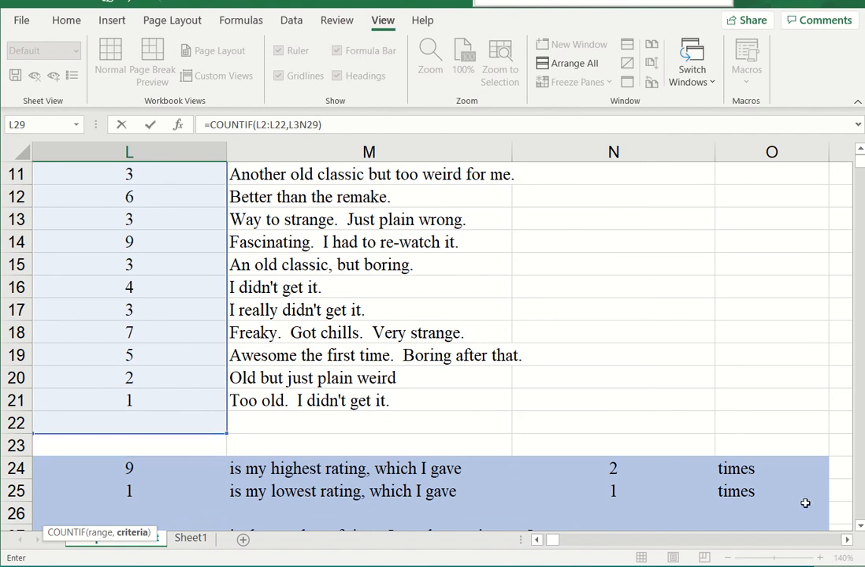
scroll(861, 529, down, 2)
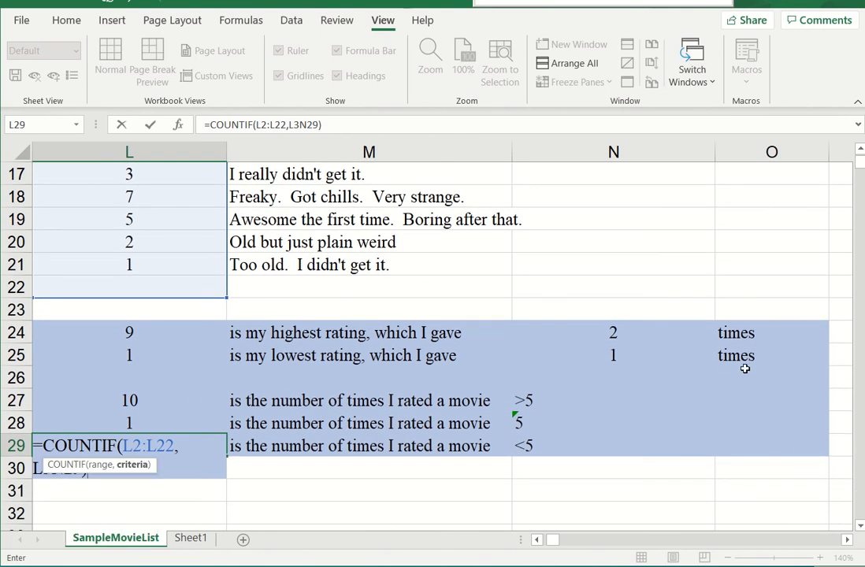
- Replace the faulty criteria L3N29 in L29's COUNTIF formula with a reference to N29 and enter the formula
click(87, 468)
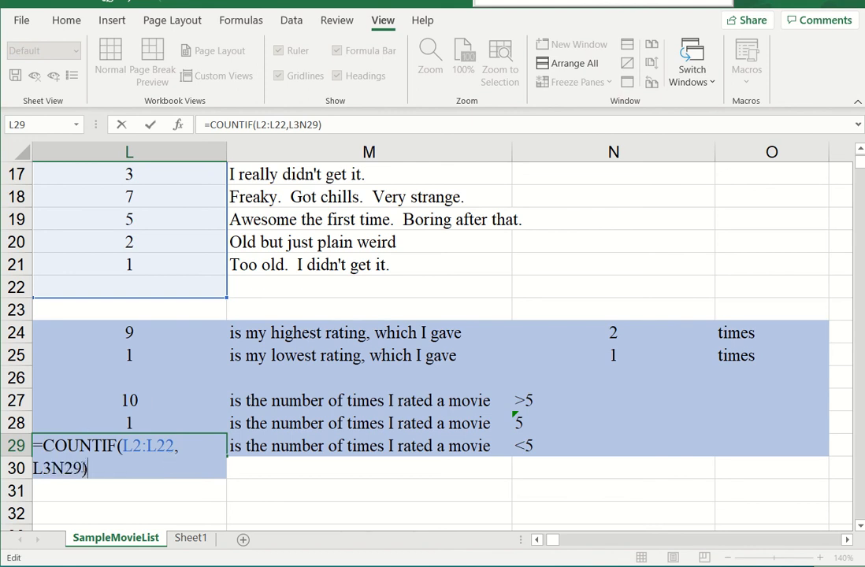
key(Left)
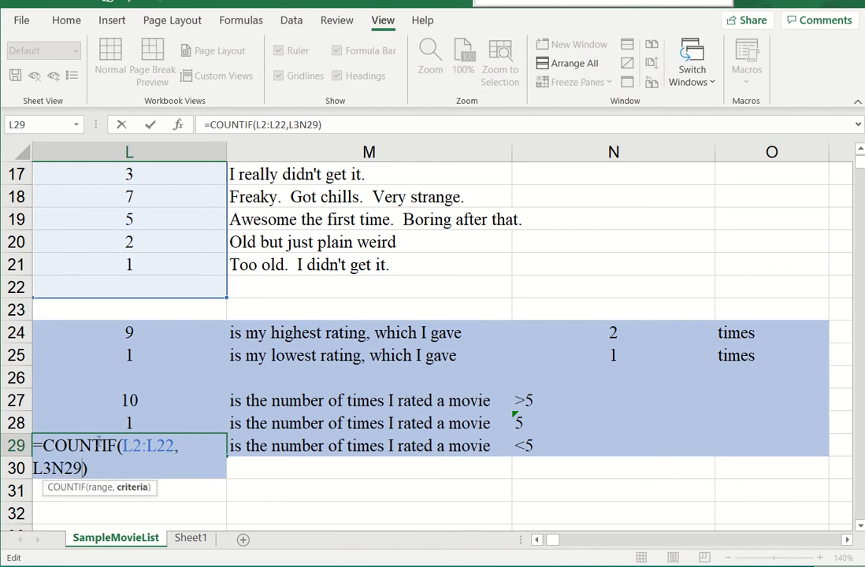
key(BackSpace)
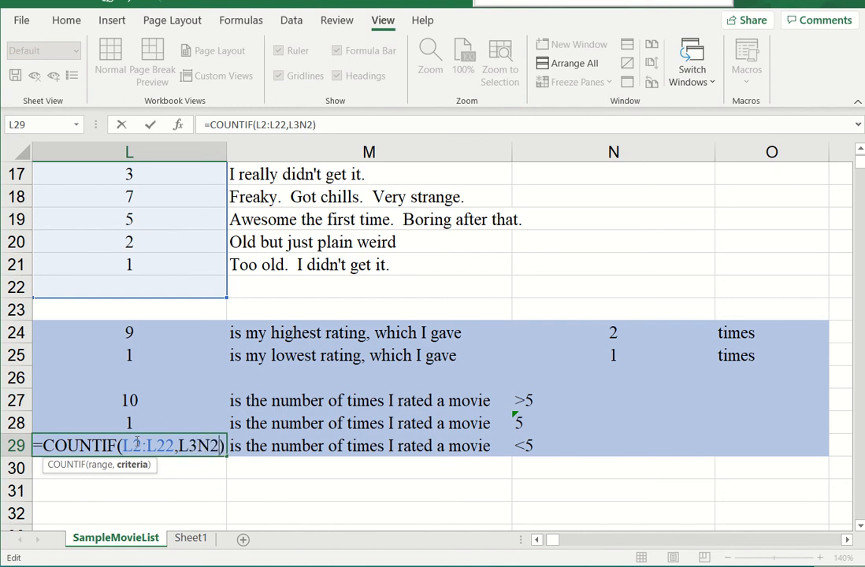
key(BackSpace)
key(BackSpace)
key(BackSpace)
key(BackSpace)
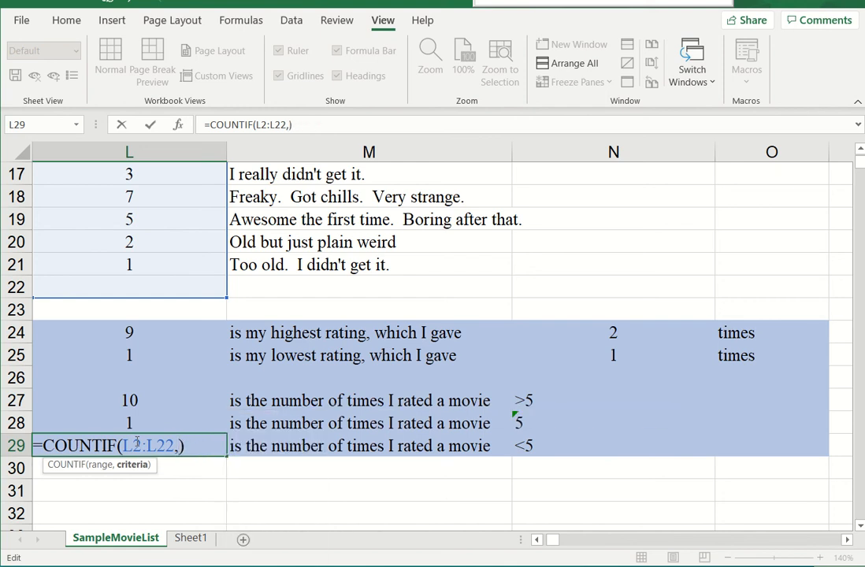
click(556, 446)
key(Return)
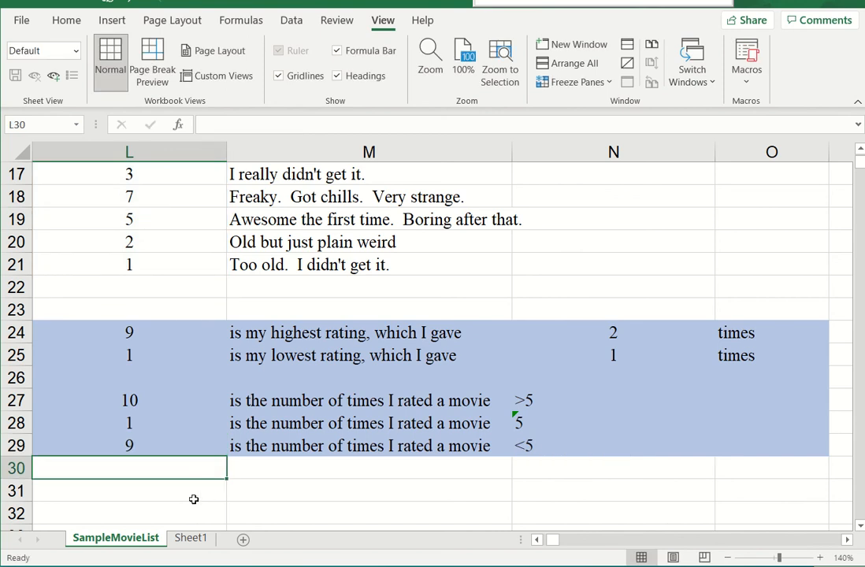
- Reselect N29 as the criteria of L29's COUNTIF in the Function Arguments dialog, keeping the range L2:L22
click(139, 447)
double_click(138, 447)
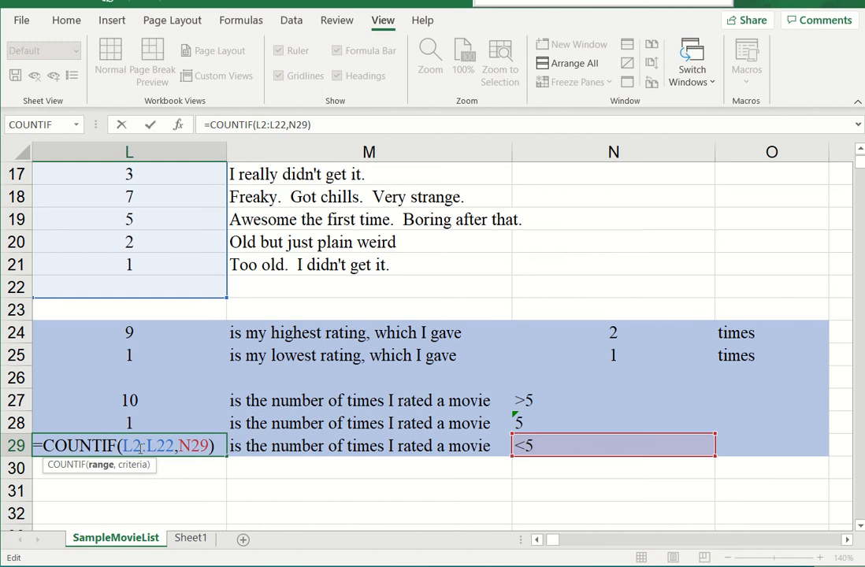
click(179, 124)
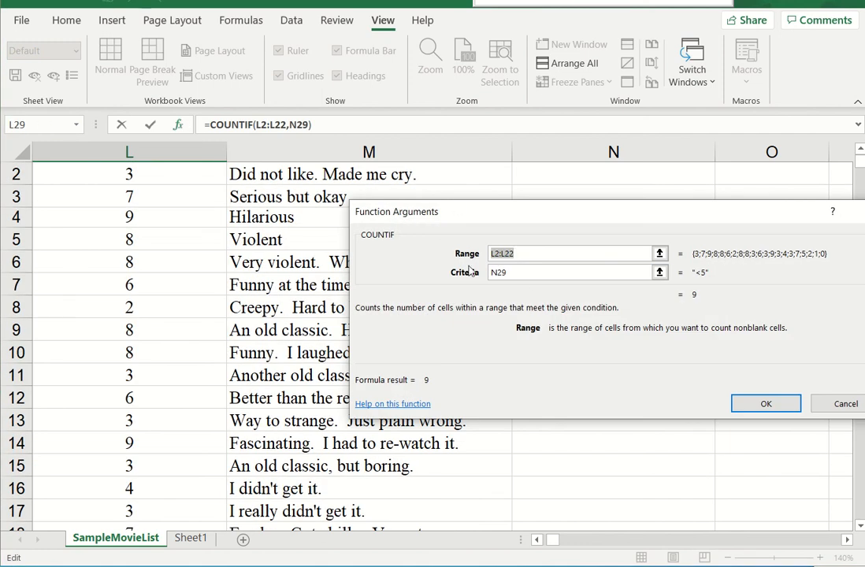
click(515, 272)
key(BackSpace)
key(BackSpace)
key(BackSpace)
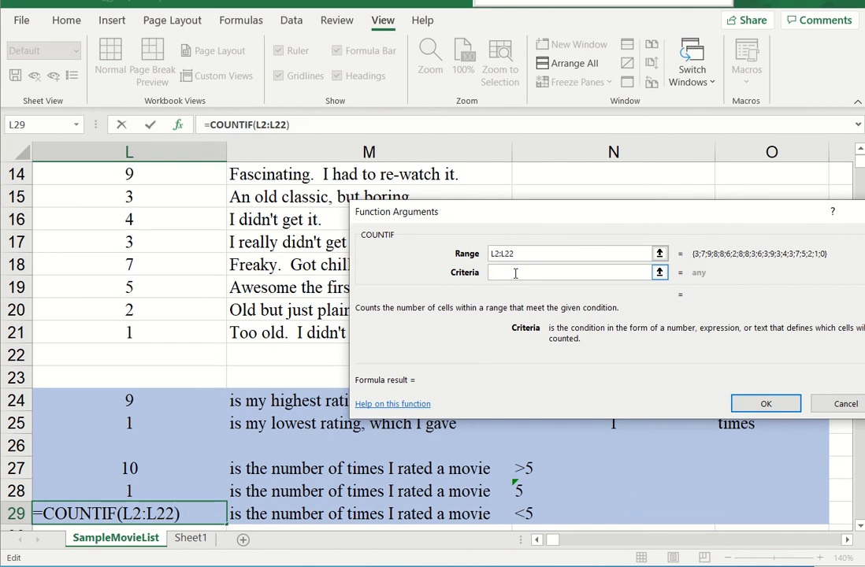
click(534, 513)
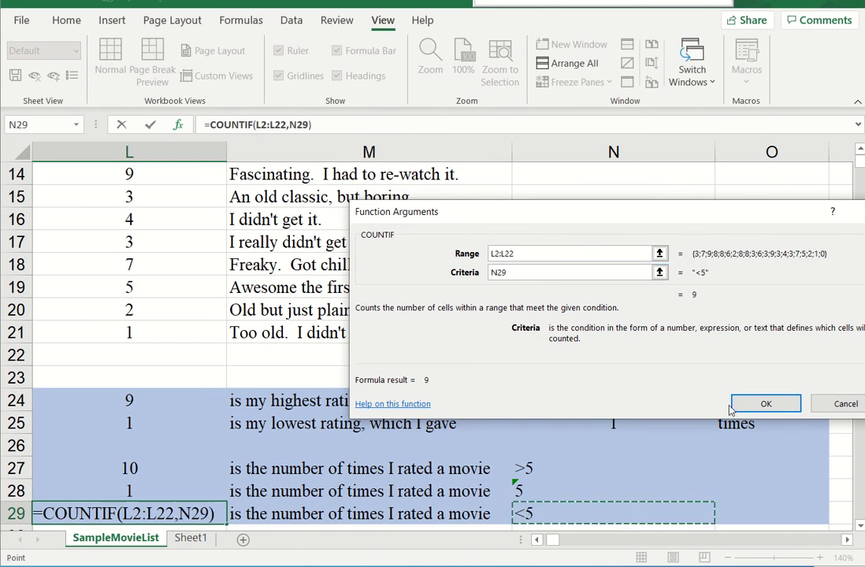
click(766, 402)
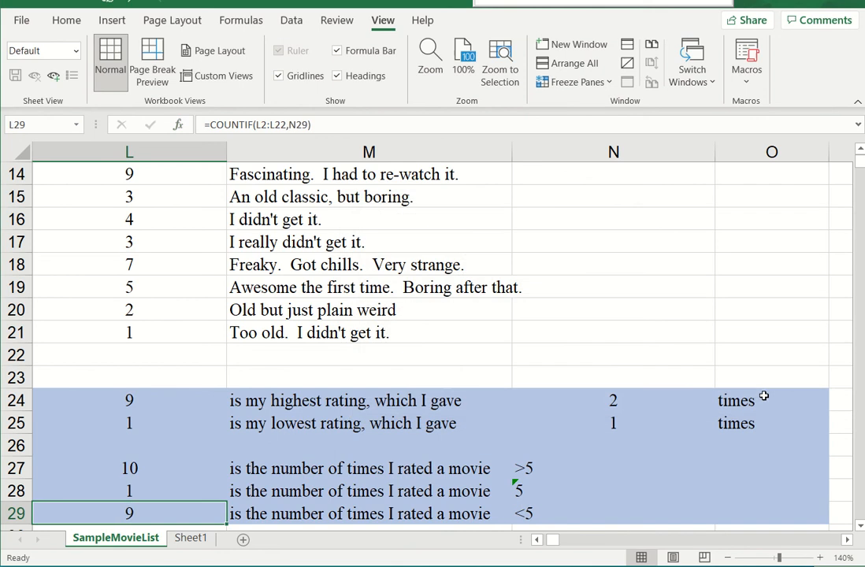
click(291, 471)
key(Down)
key(Down)
key(Down)
key(Down)
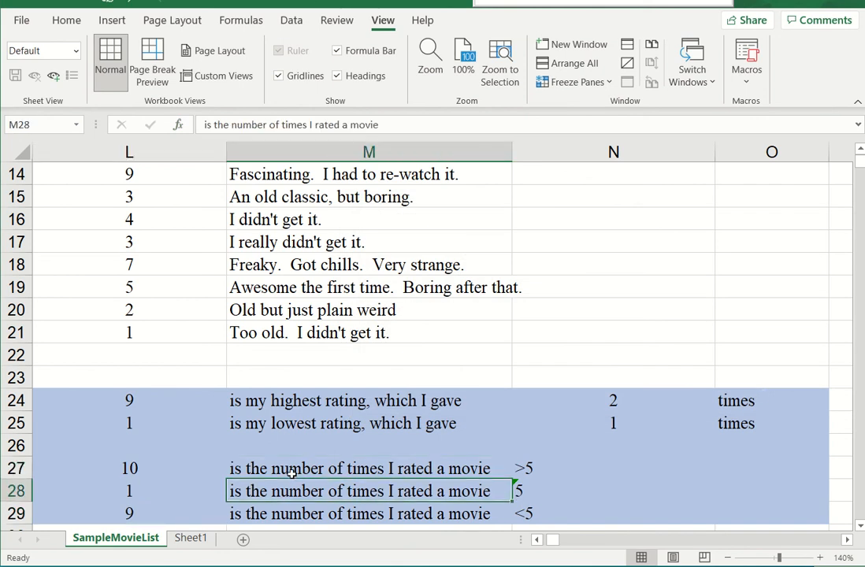